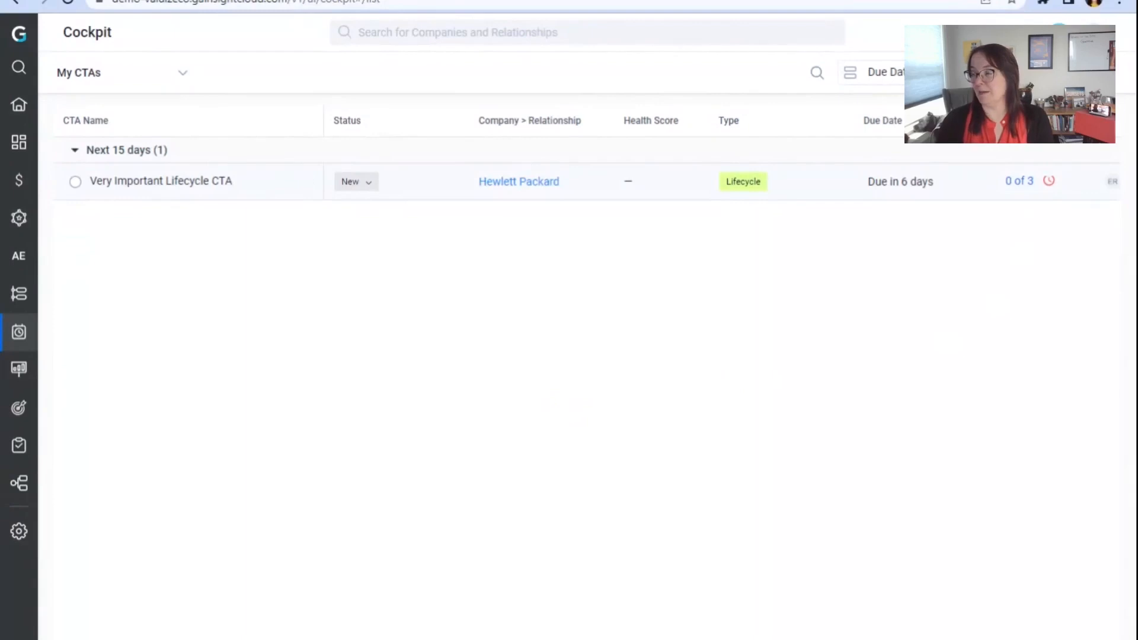
Step: Start creating a new CTA and name it Very important Risk CTA
{"action": "left_click", "coordinate": [1064, 73]}
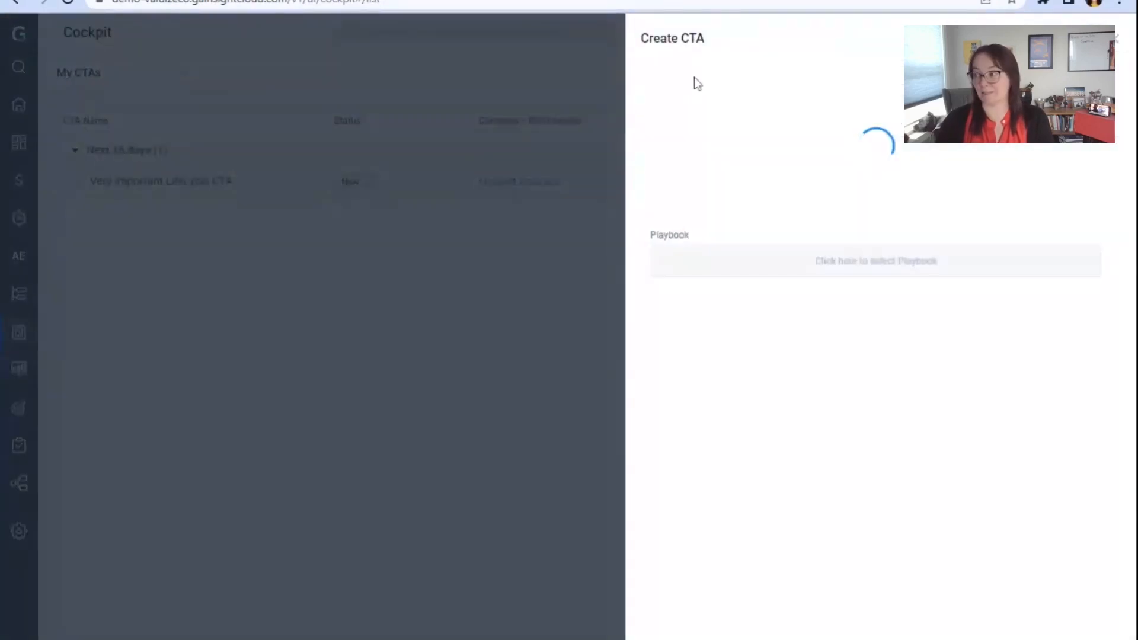
{"action": "type", "text": "V"}
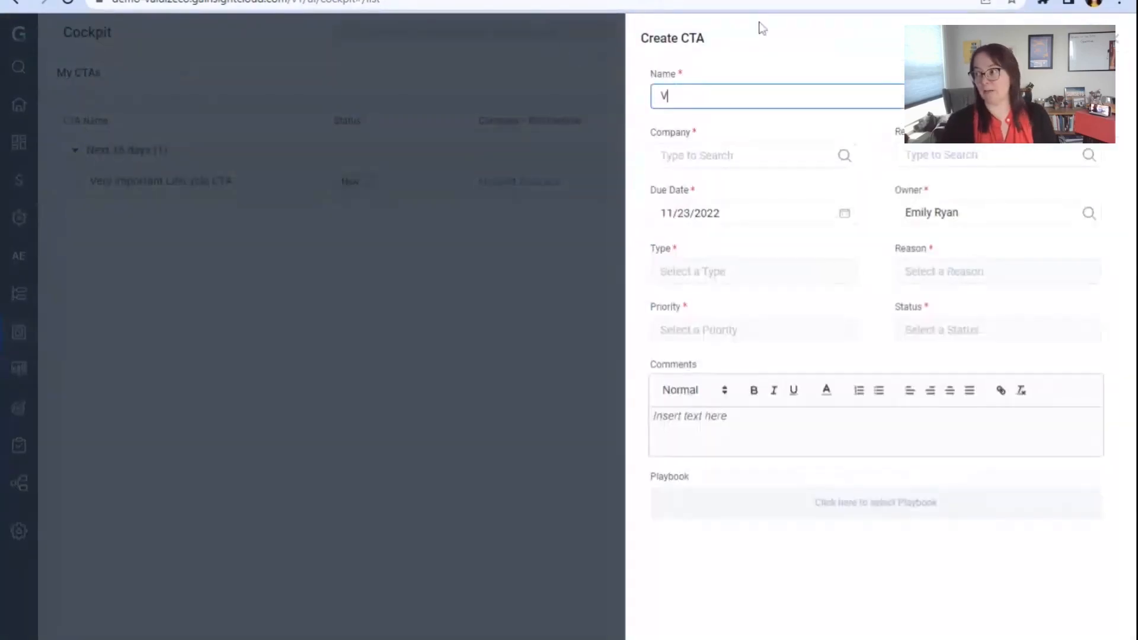
{"action": "type", "text": "ery im"}
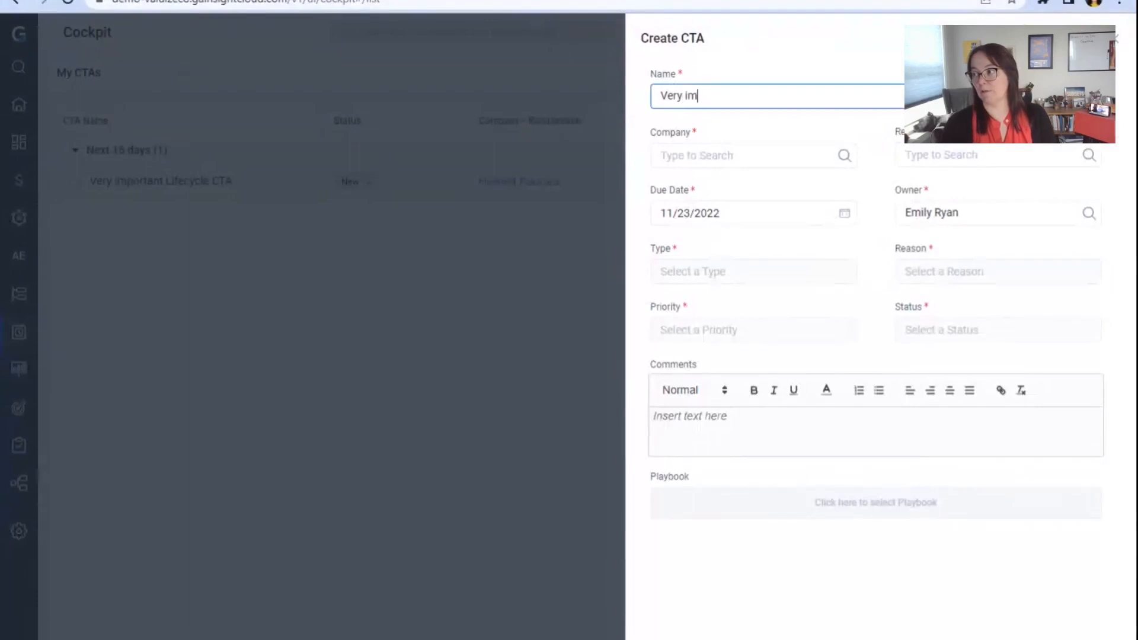
{"action": "type", "text": "portant "}
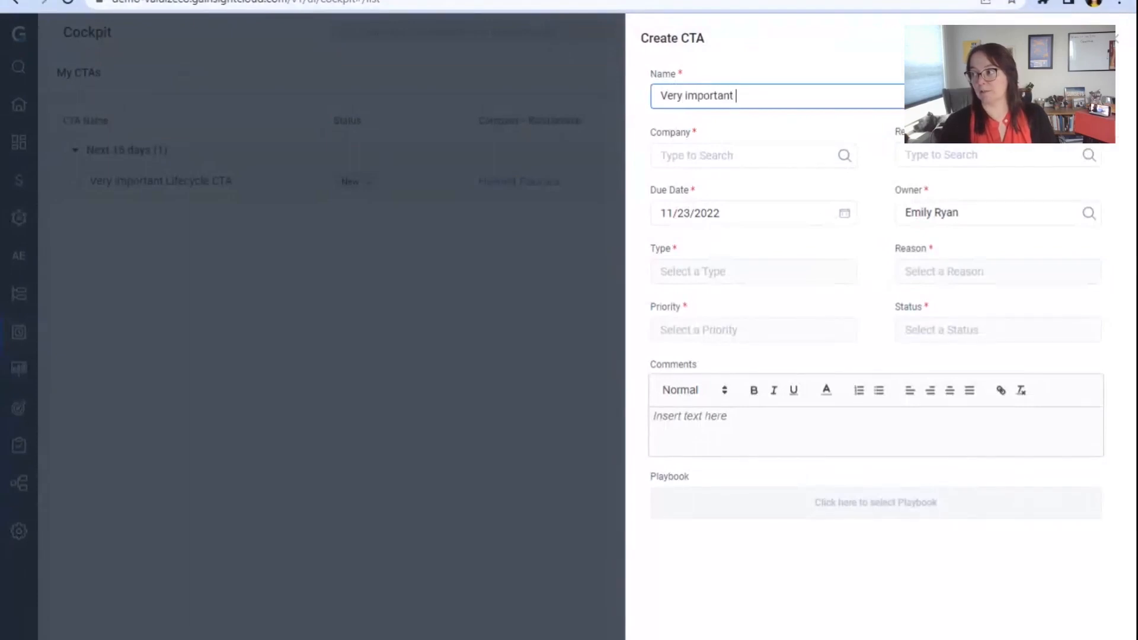
{"action": "type", "text": "Risk CT"}
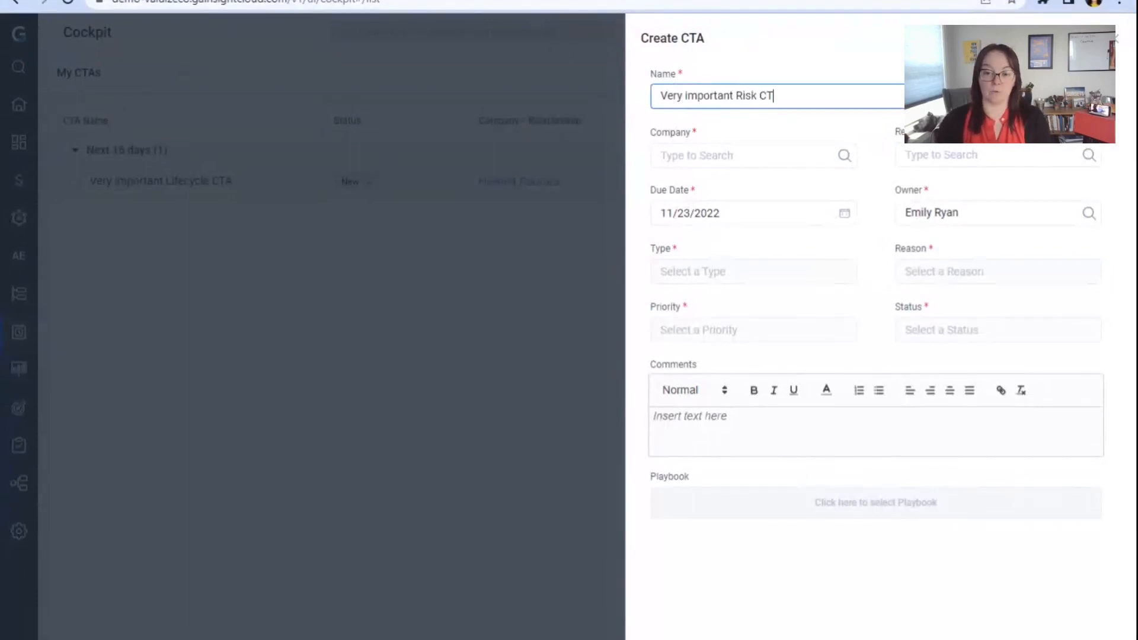
{"action": "type", "text": "A"}
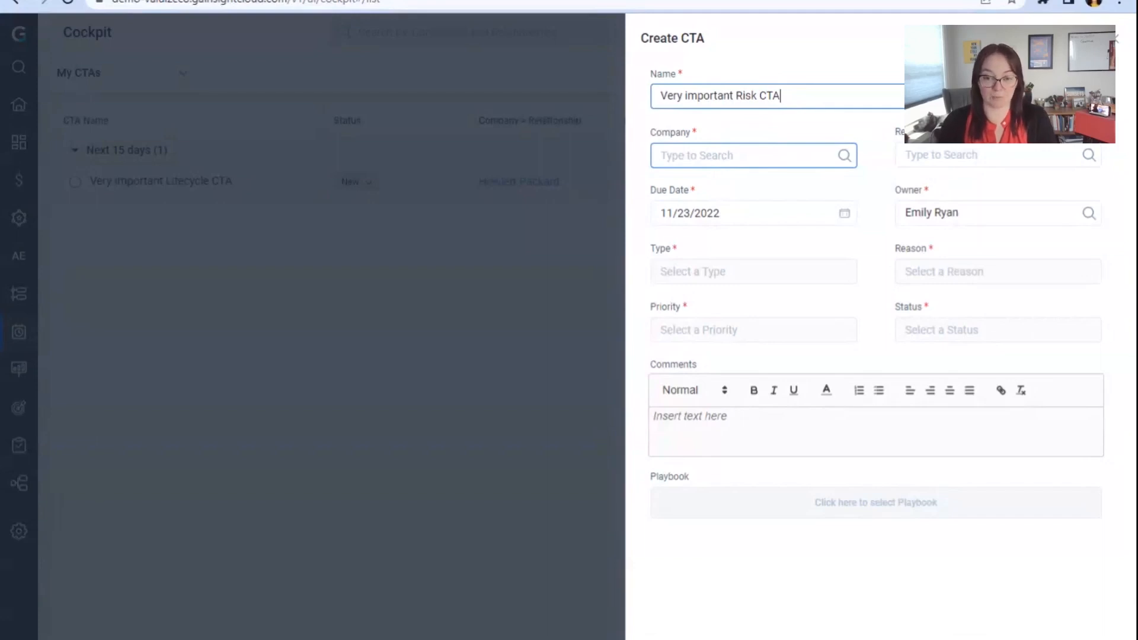
Step: Set the CTA's company to Hewlett Packard by searching for hewl
{"action": "left_click", "coordinate": [698, 168]}
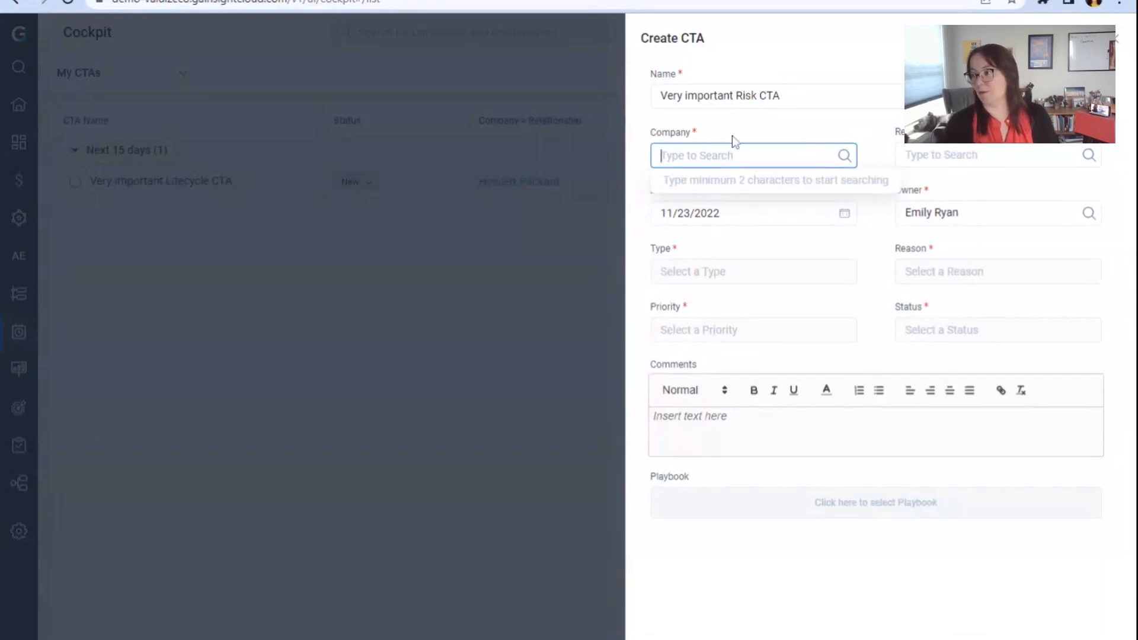
{"action": "type", "text": "hewl"}
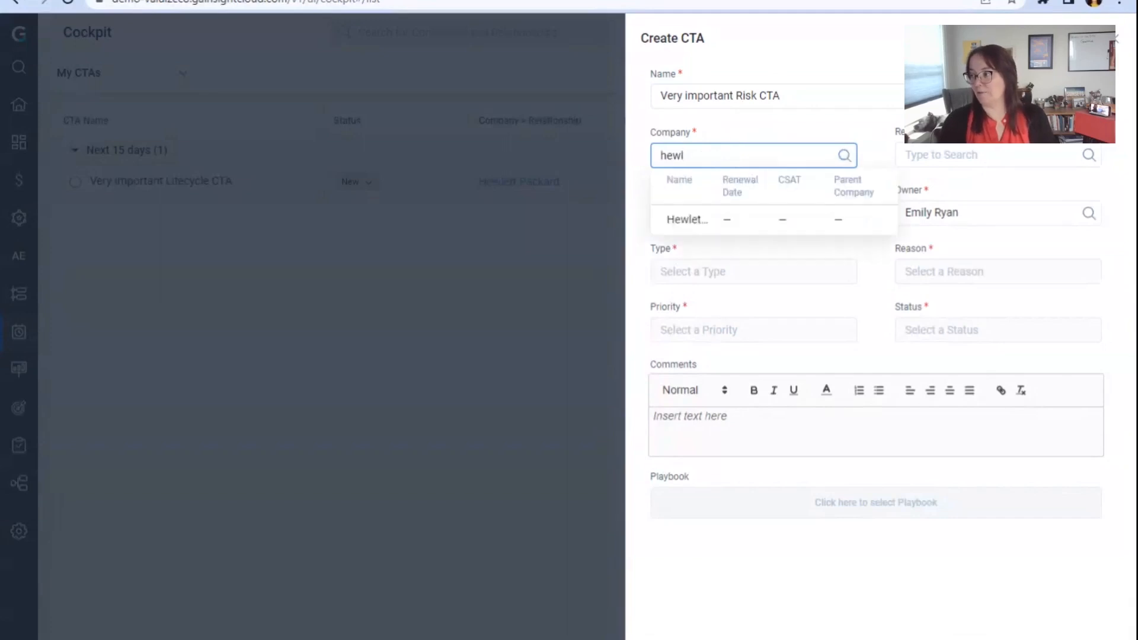
{"action": "left_click", "coordinate": [685, 224]}
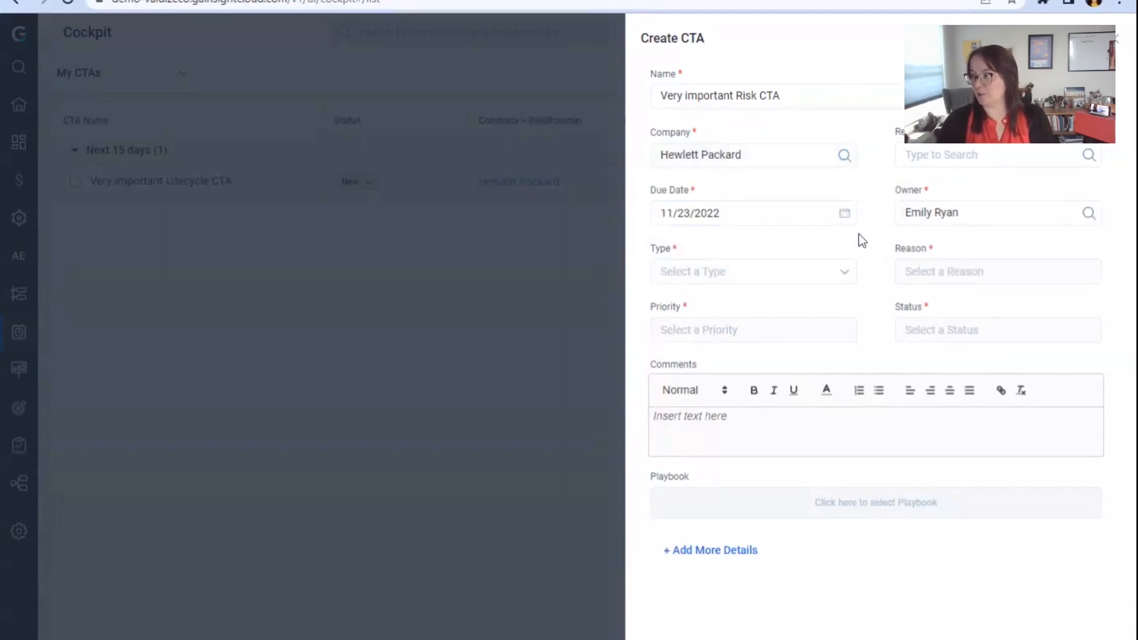
Step: Set the CTA's due date to 12/23/2022
{"action": "left_click", "coordinate": [746, 211]}
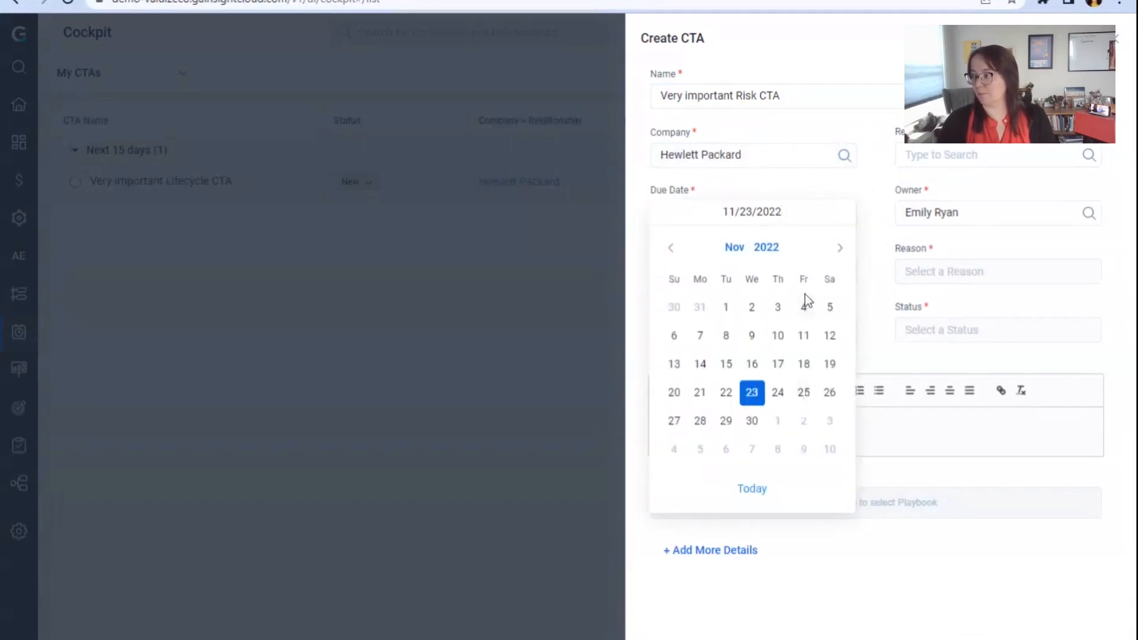
{"action": "left_click", "coordinate": [838, 253]}
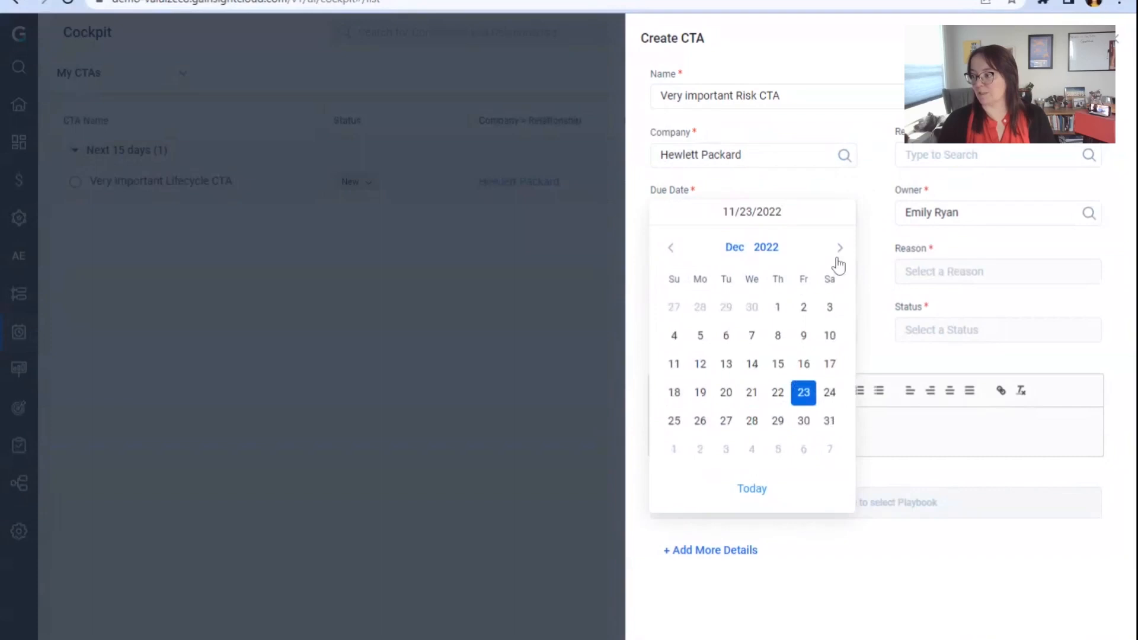
{"action": "left_click", "coordinate": [804, 393]}
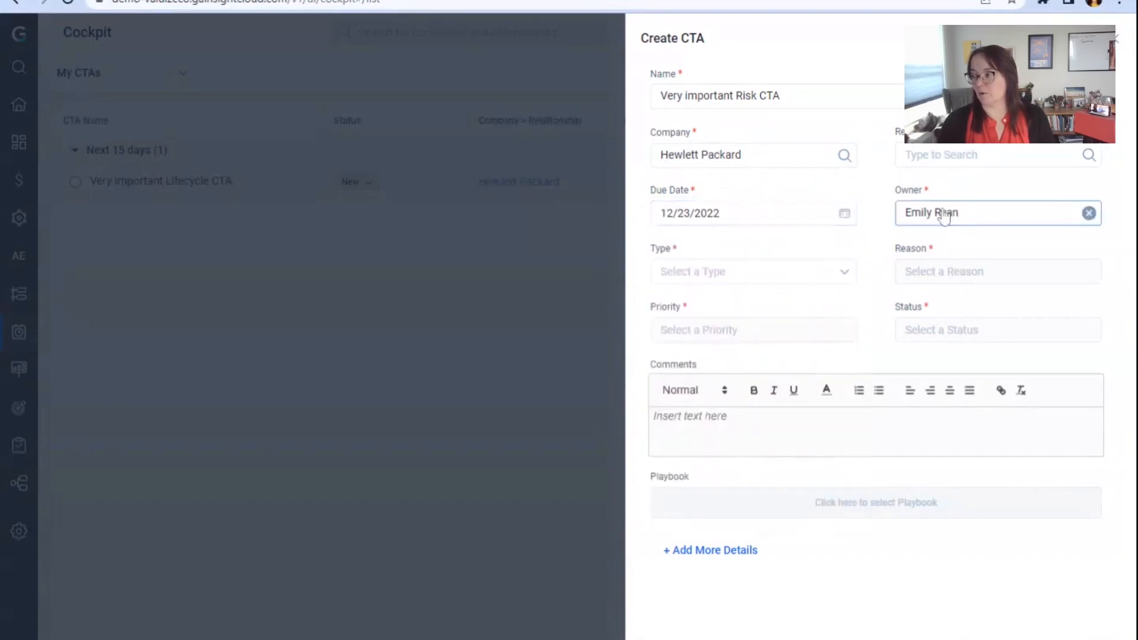
Step: Set the CTA type to Risk and the reason to Product Risk
{"action": "left_click", "coordinate": [830, 281]}
{"action": "left_click", "coordinate": [793, 320]}
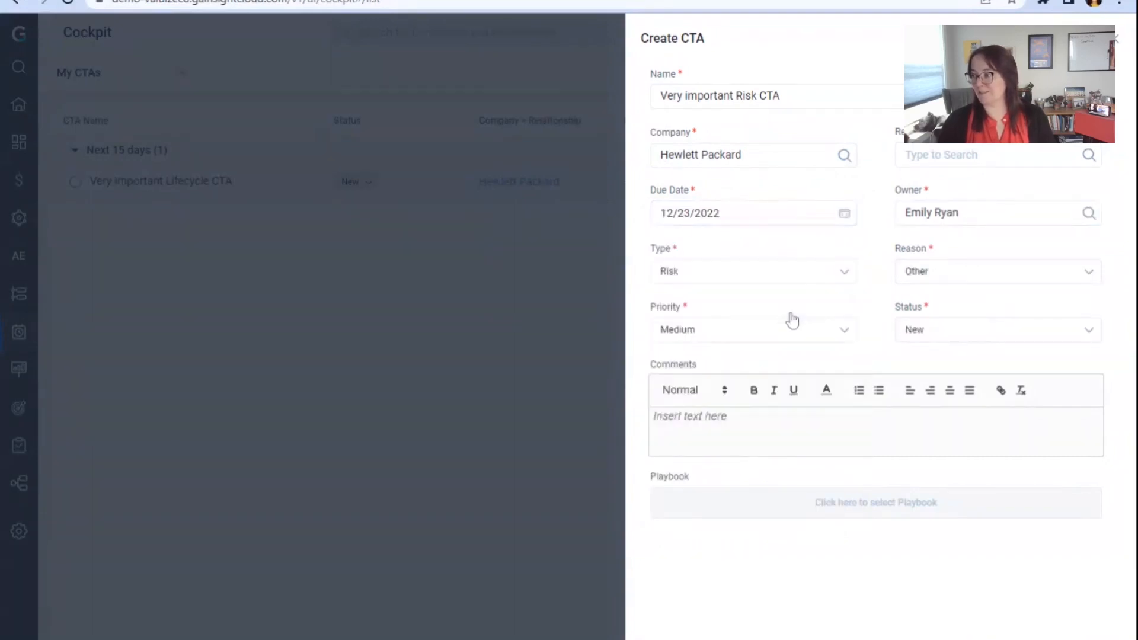
{"action": "left_click", "coordinate": [955, 273]}
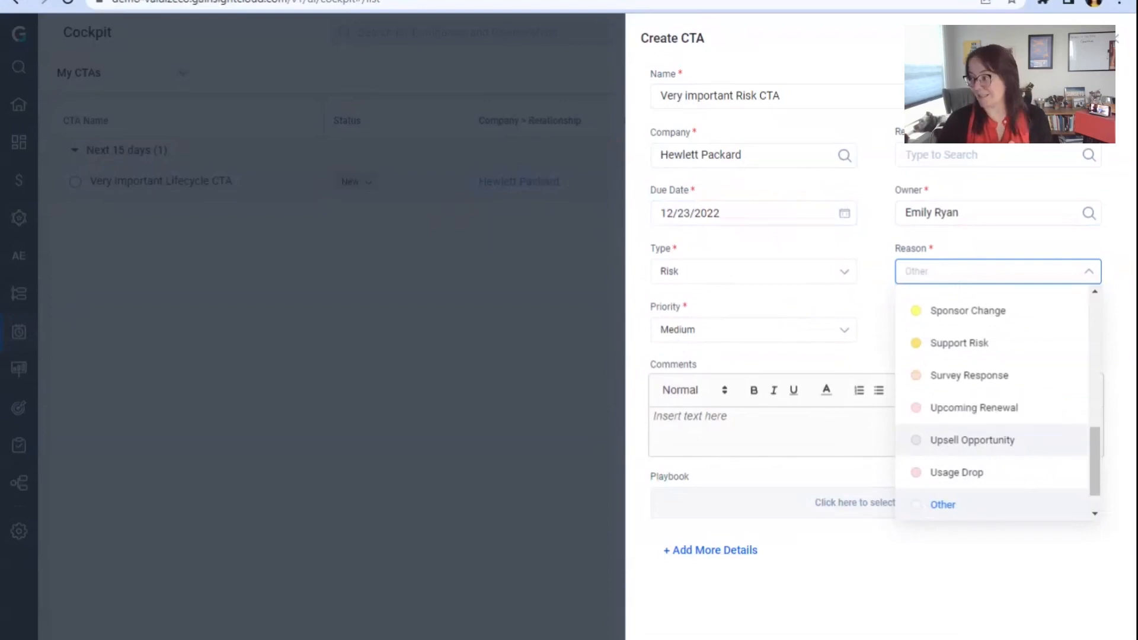
{"action": "scroll", "coordinate": [1011, 341], "scroll_direction": "up", "scroll_amount": 1}
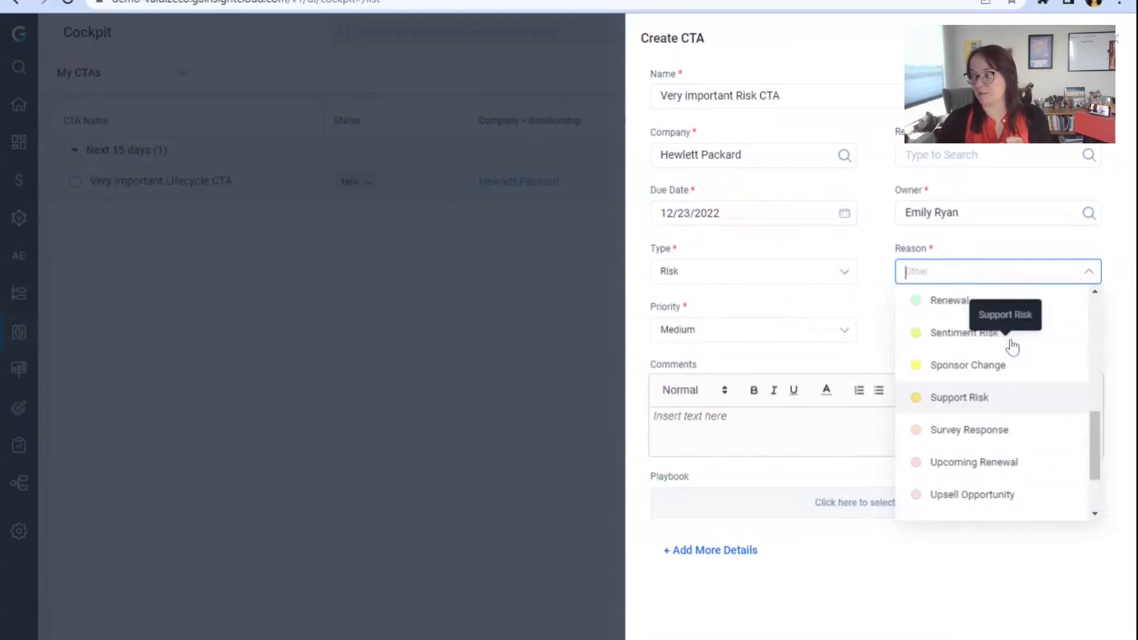
{"action": "scroll", "coordinate": [1011, 344], "scroll_direction": "up", "scroll_amount": 4}
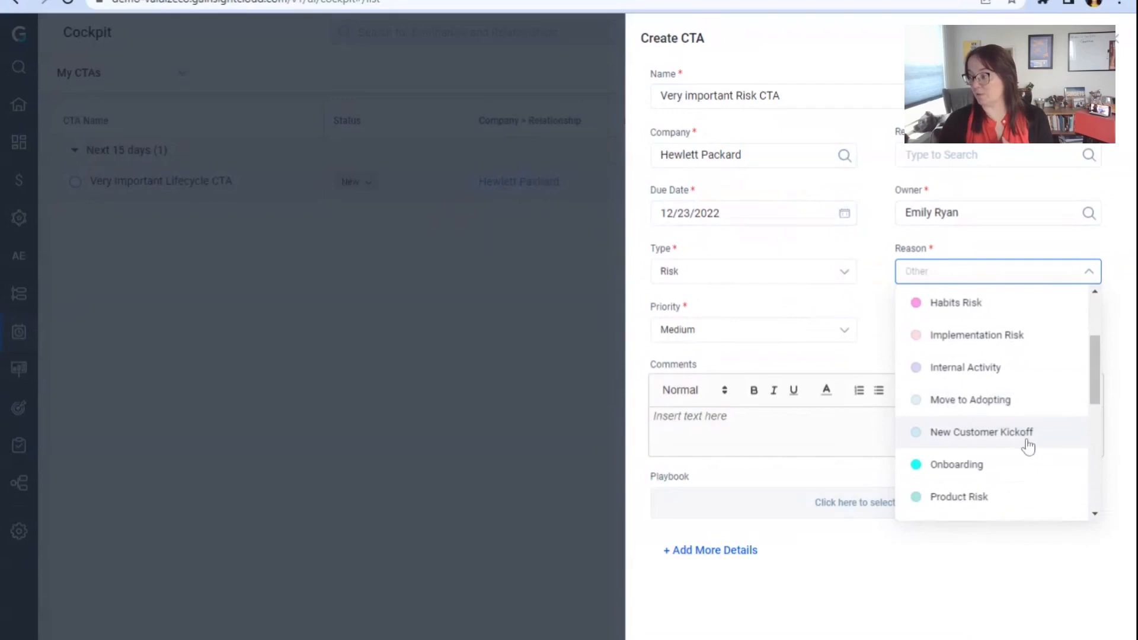
{"action": "left_click", "coordinate": [1026, 498]}
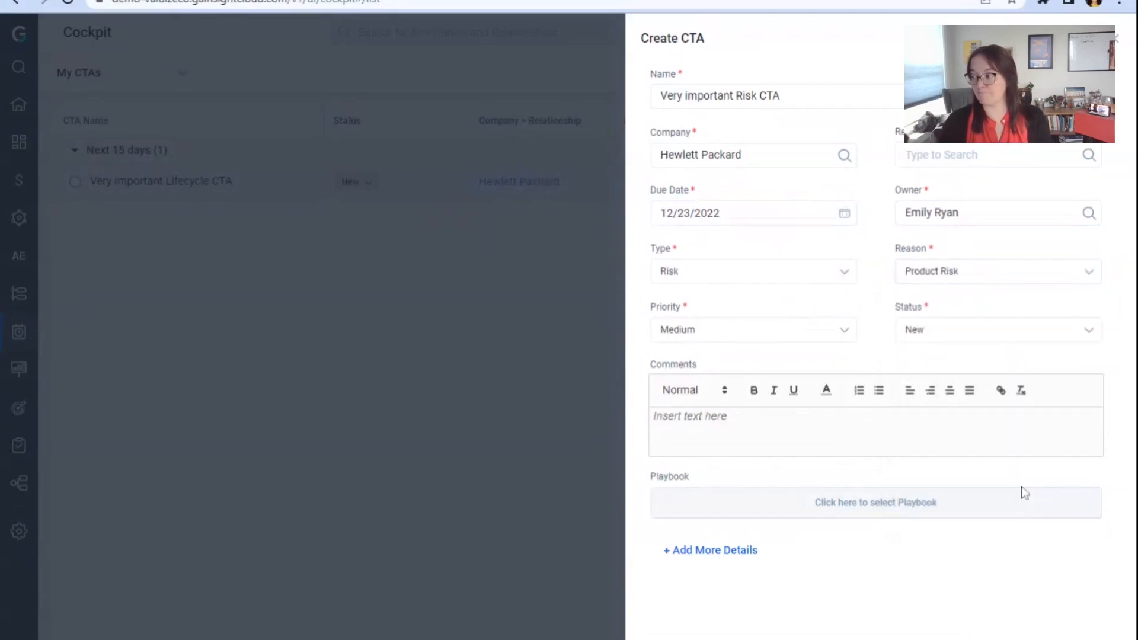
Step: Set the CTA's priority to High and its status to Work In Progress, and create the CTA
{"action": "left_click", "coordinate": [796, 329]}
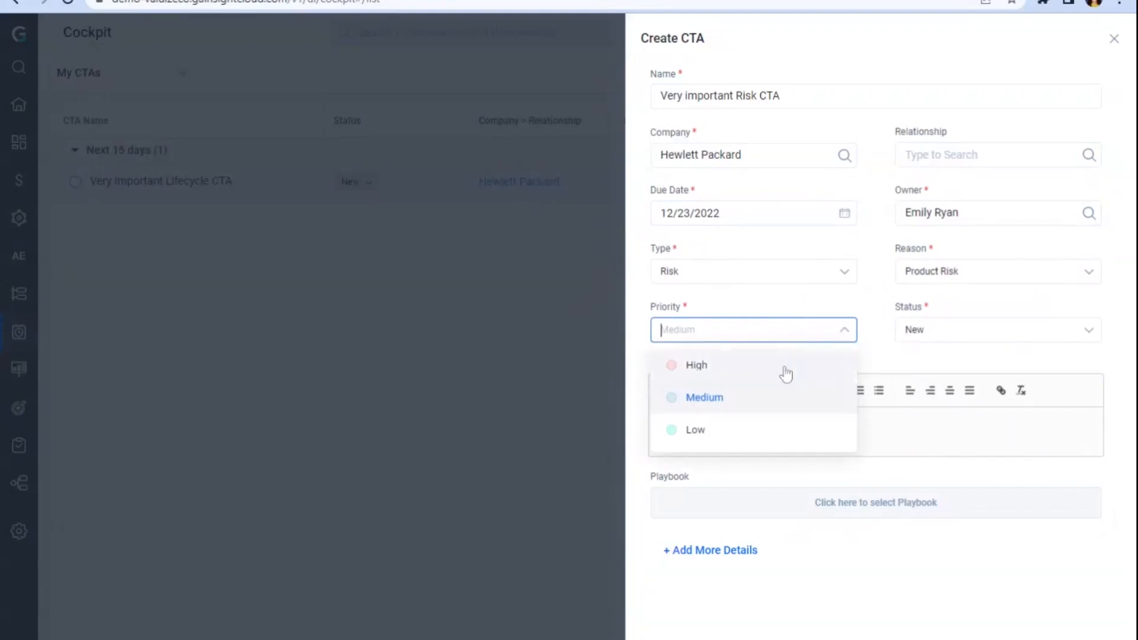
{"action": "left_click", "coordinate": [786, 374]}
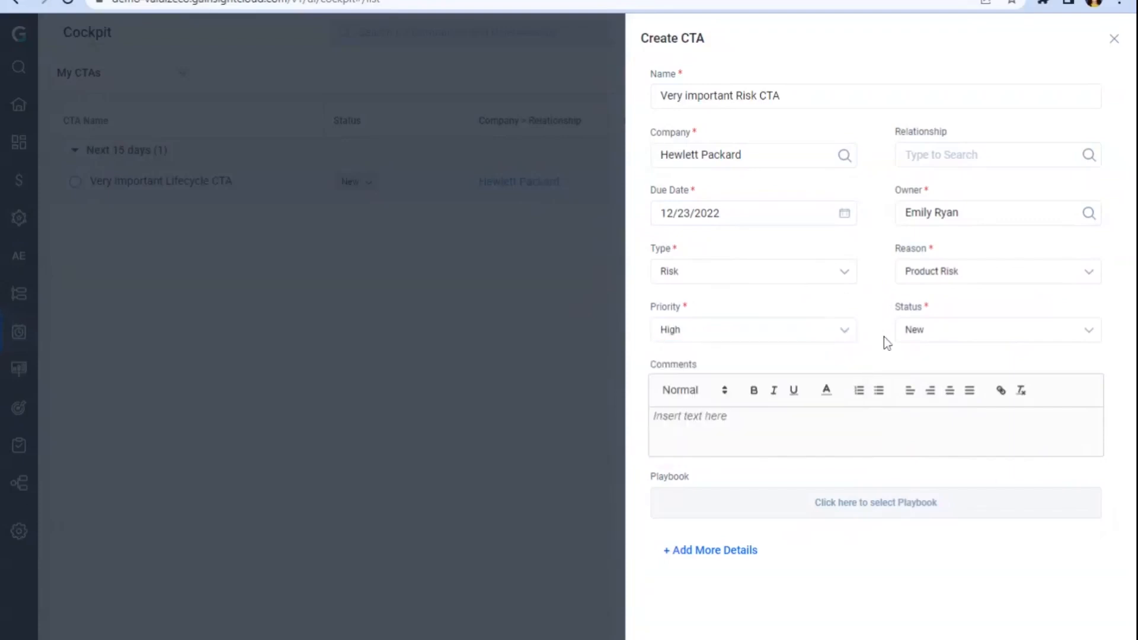
{"action": "left_click", "coordinate": [924, 340]}
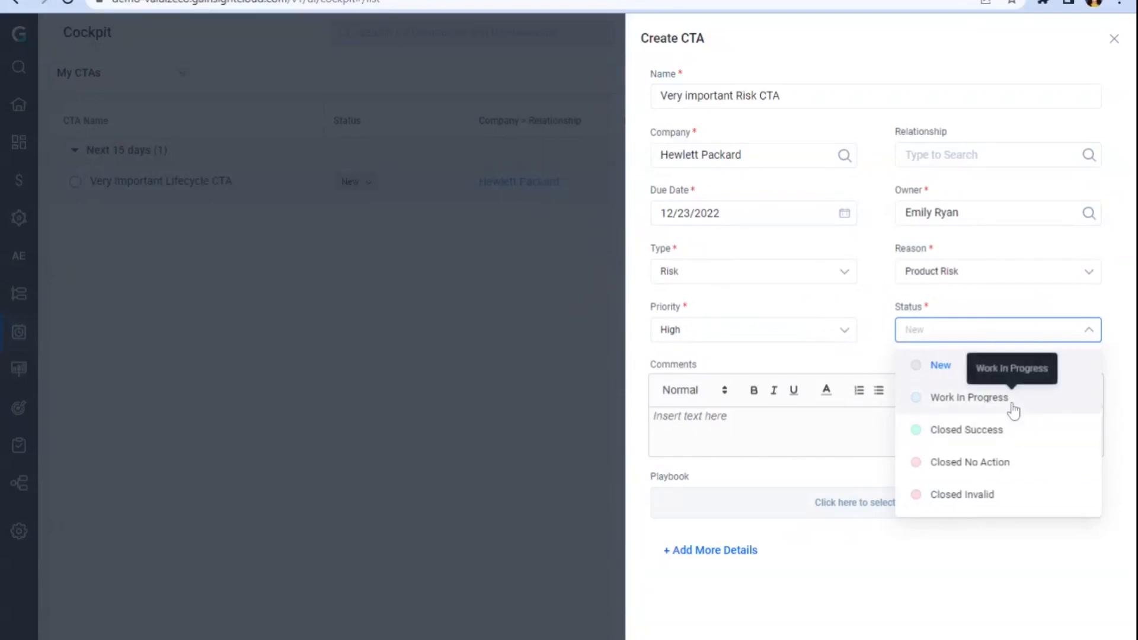
{"action": "left_click", "coordinate": [981, 408]}
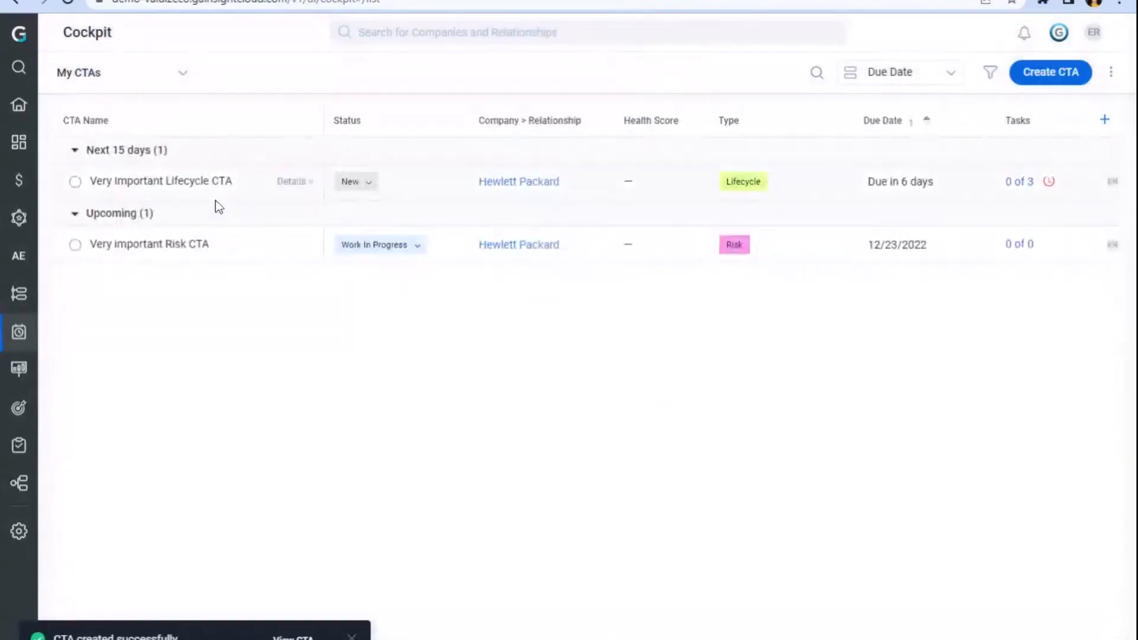
Step: Open the Very important Risk CTA and manually add a task named Call senior stakeholder
{"action": "left_click", "coordinate": [190, 253]}
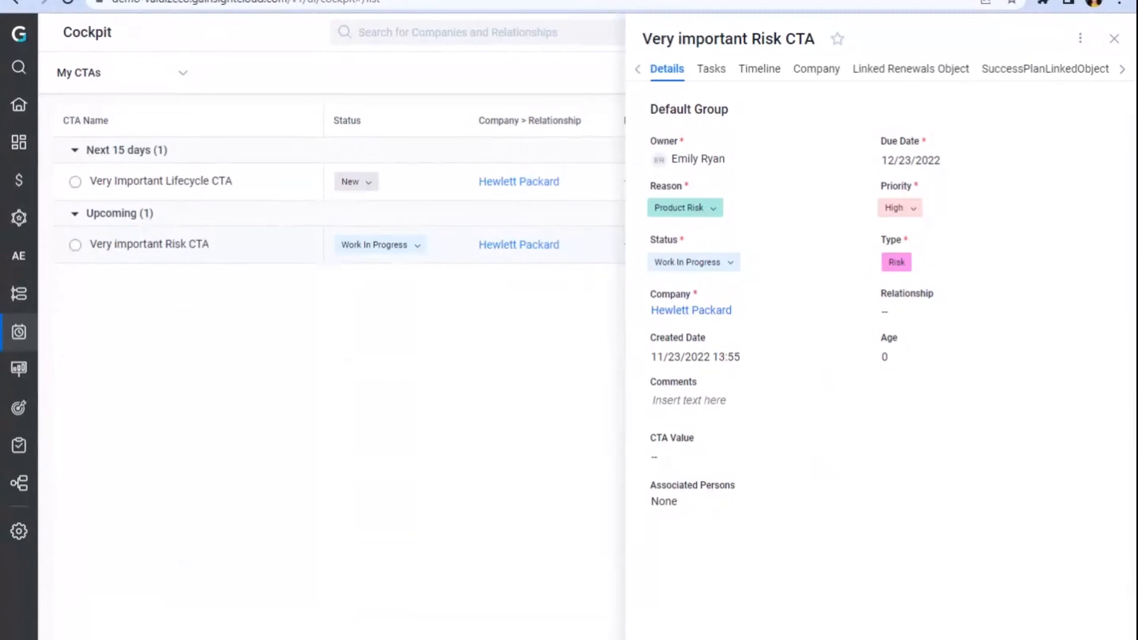
{"action": "left_click", "coordinate": [711, 73]}
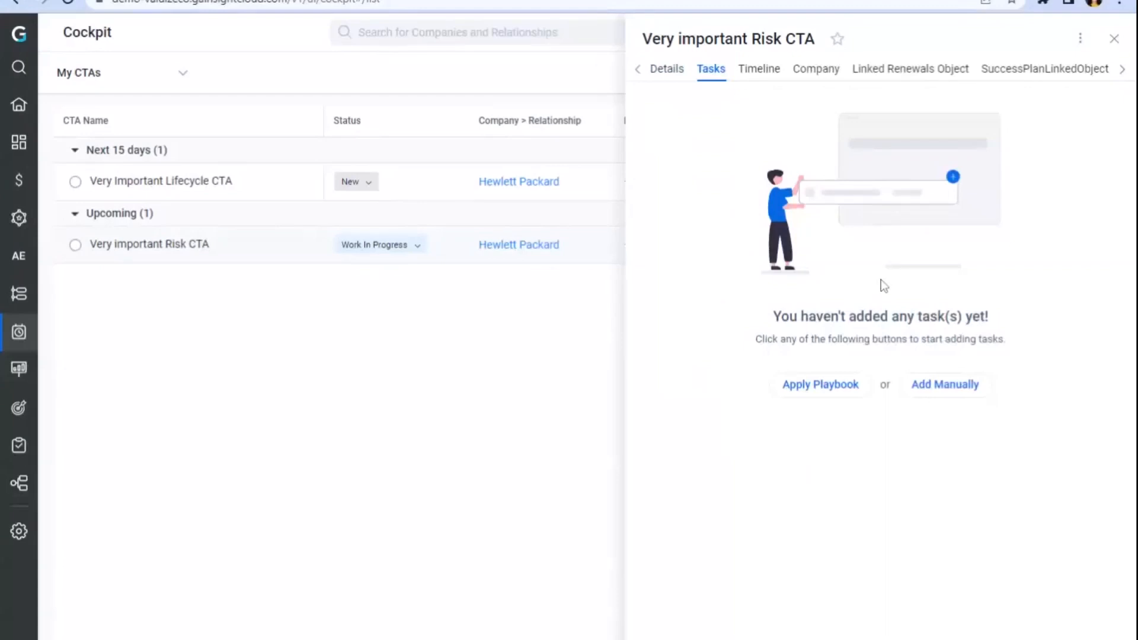
{"action": "left_click", "coordinate": [931, 397]}
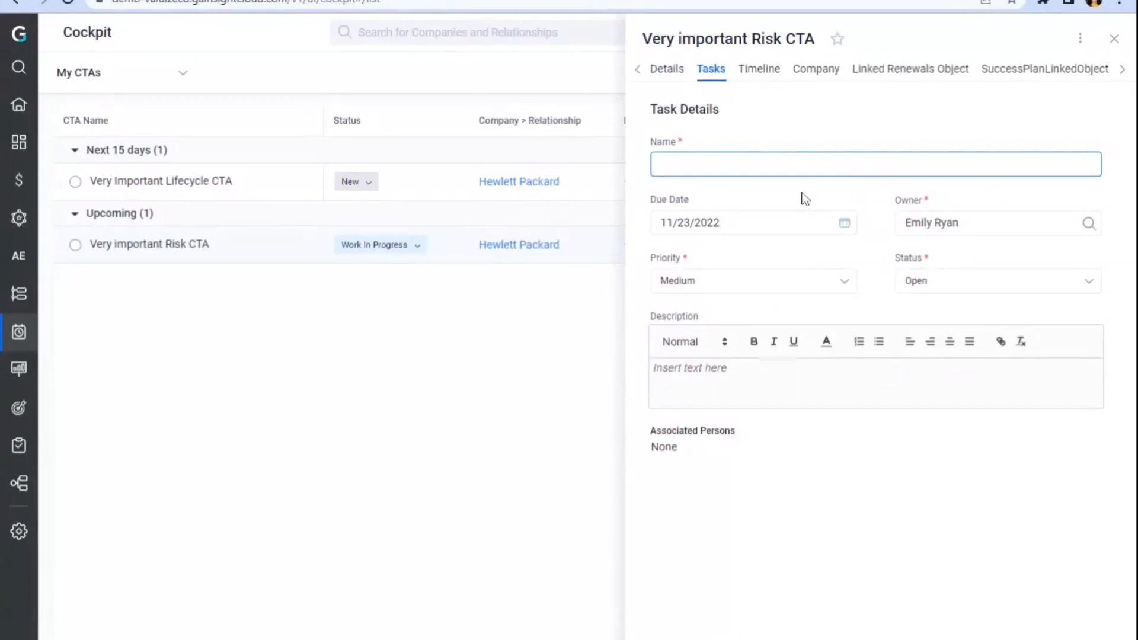
{"action": "type", "text": "Call senior stak"}
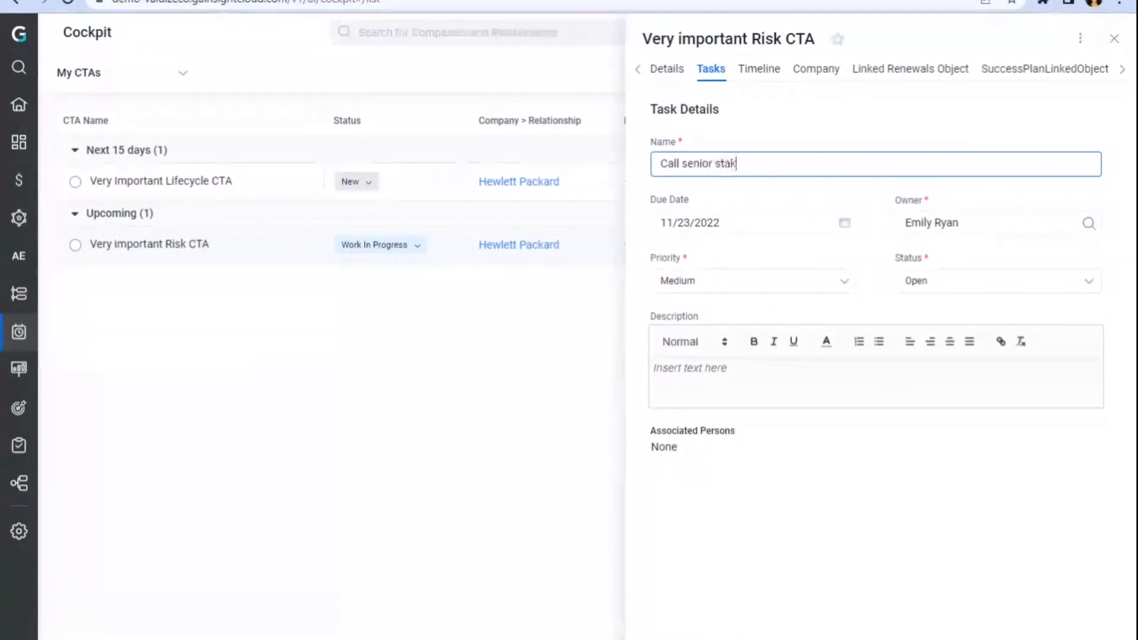
{"action": "type", "text": "eholder"}
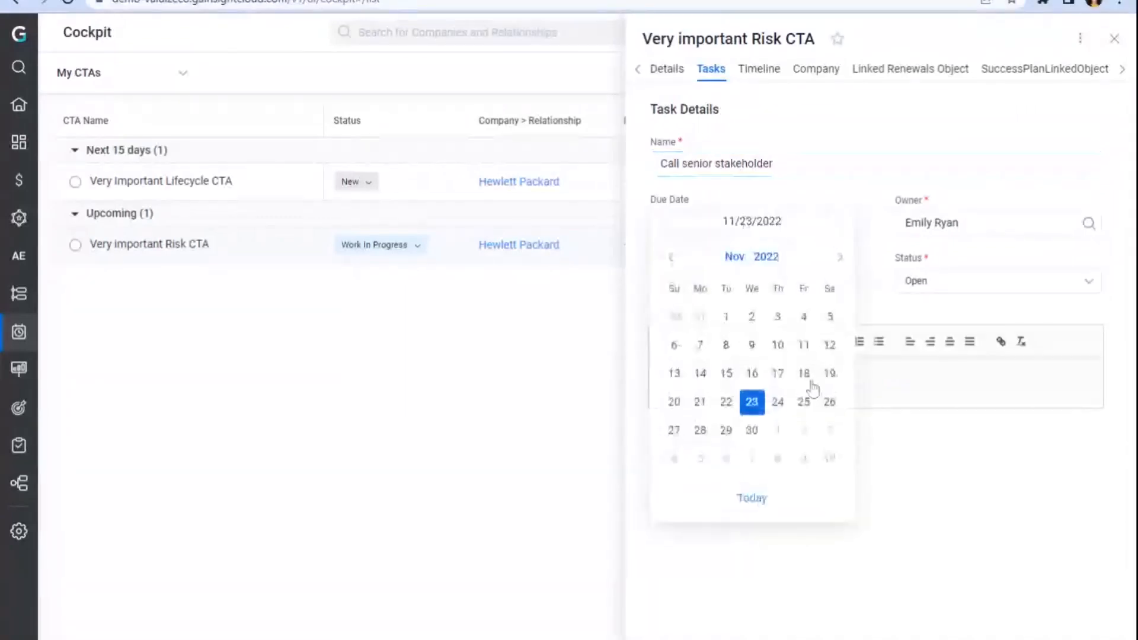
Step: Set the task's due date to 12/2/2022 and its priority to High
{"action": "left_click", "coordinate": [805, 431]}
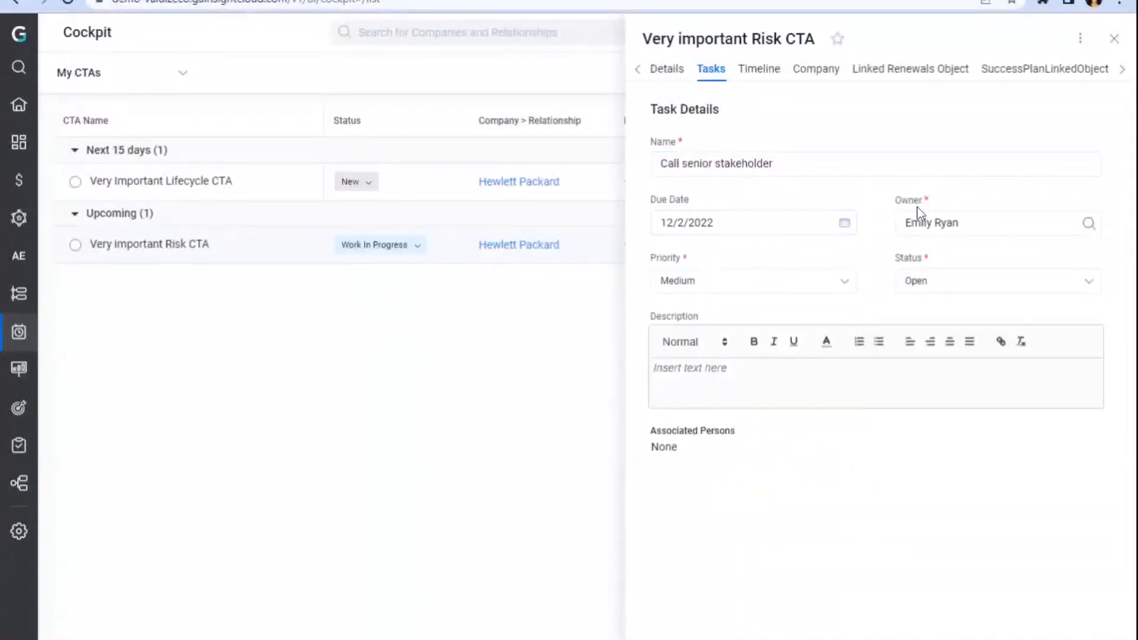
{"action": "left_click", "coordinate": [791, 288]}
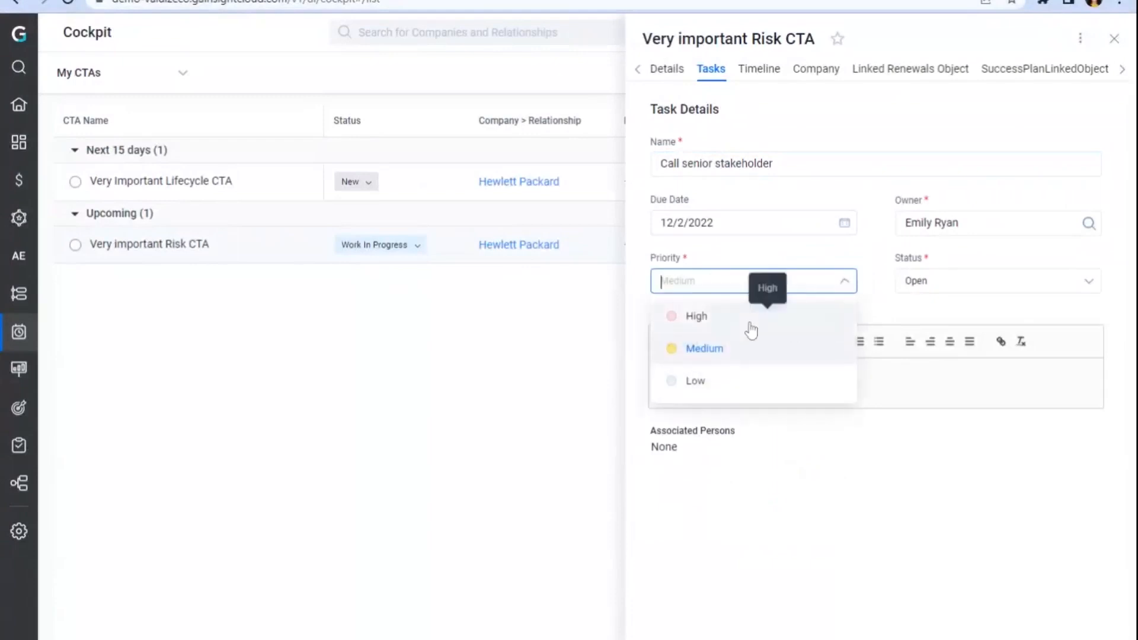
{"action": "left_click", "coordinate": [697, 316]}
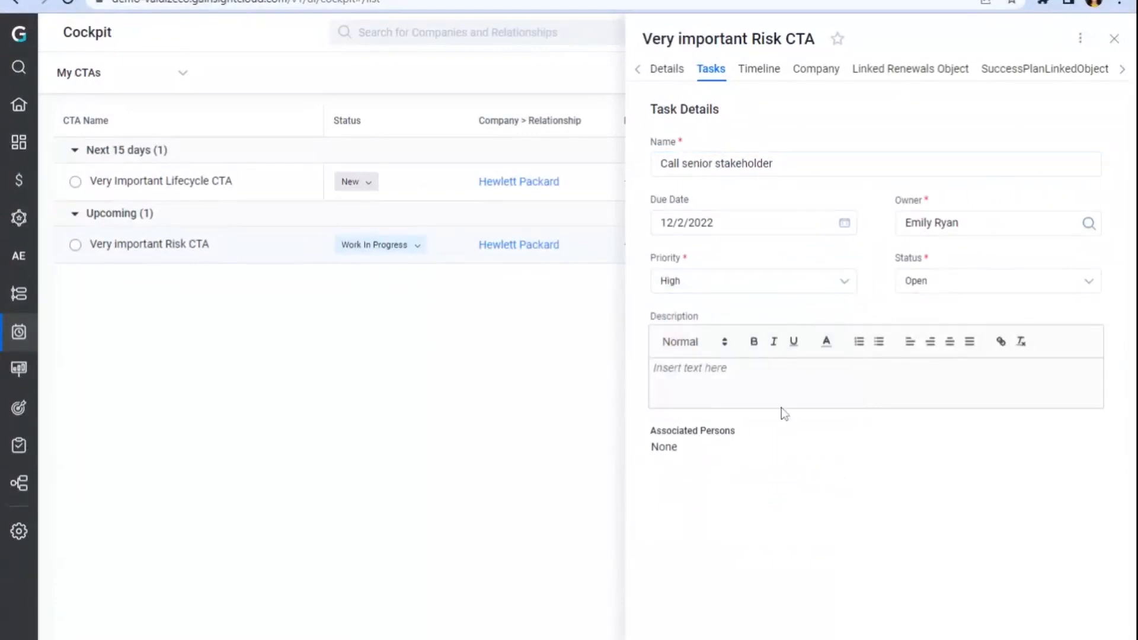
Step: Enter the task description Sr stakeholder name is ... and save the task
{"action": "left_click", "coordinate": [652, 368]}
{"action": "type", "text": "Sr st"}
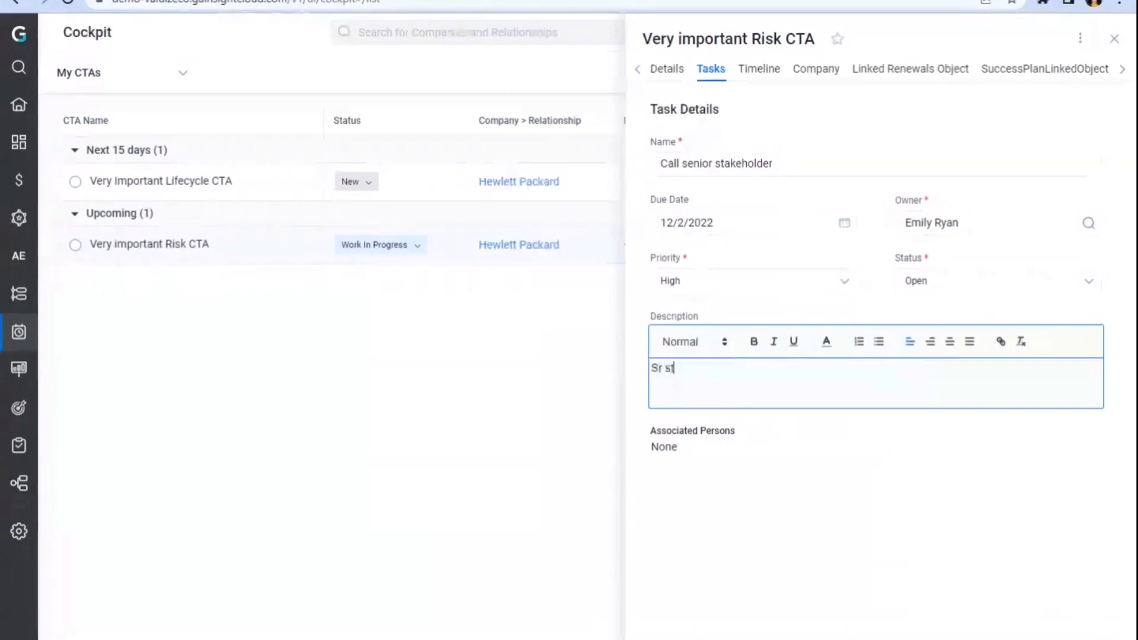
{"action": "type", "text": "akeholder nam"}
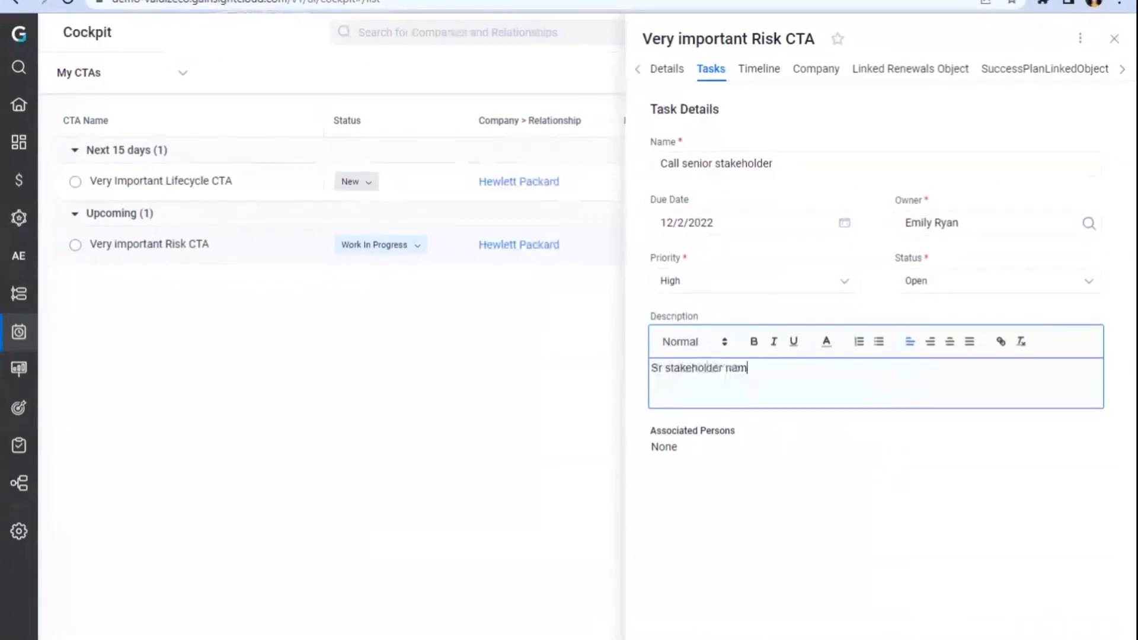
{"action": "type", "text": "e is ..."}
{"action": "left_click", "coordinate": [1016, 638]}
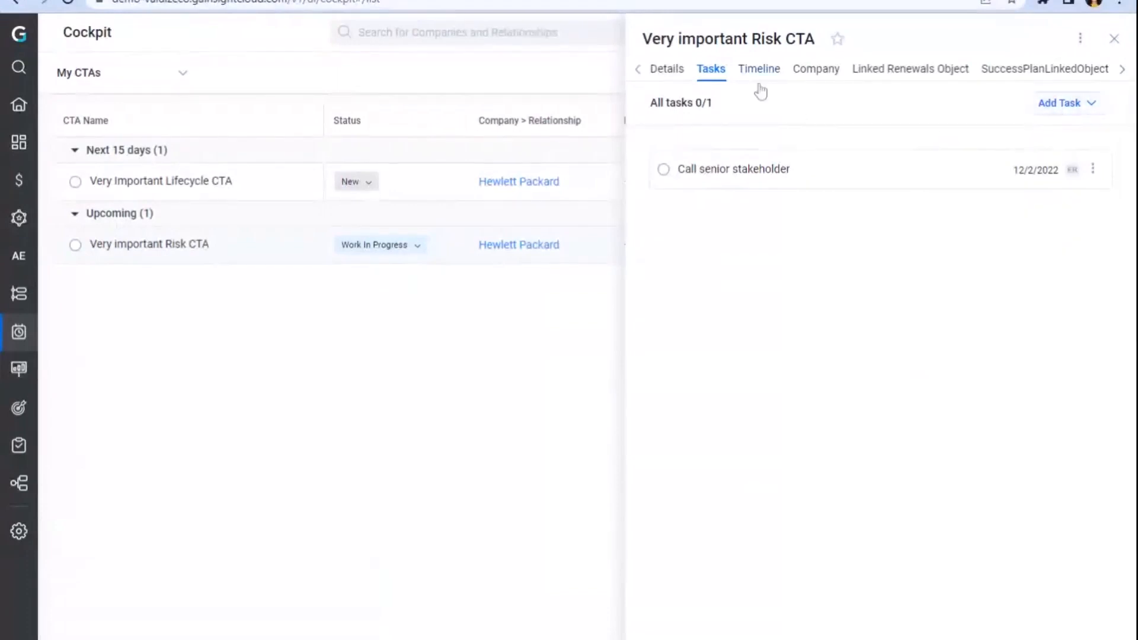
Step: Open the Apply Playbook dialog to add playbook tasks to the CTA
{"action": "left_click", "coordinate": [1080, 39]}
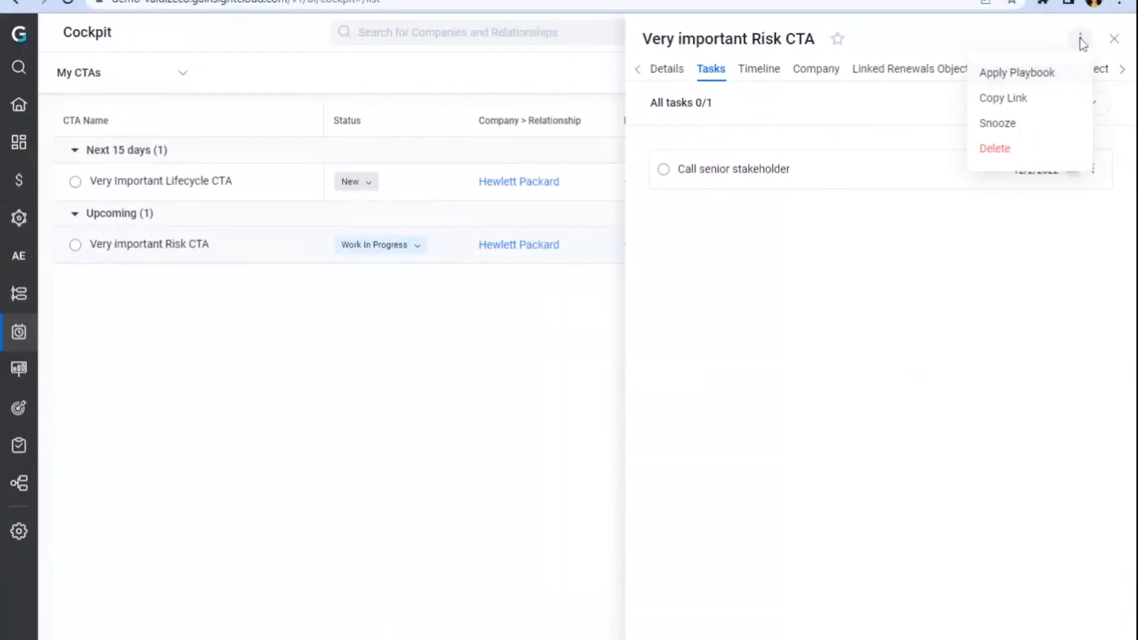
{"action": "left_click", "coordinate": [1093, 104]}
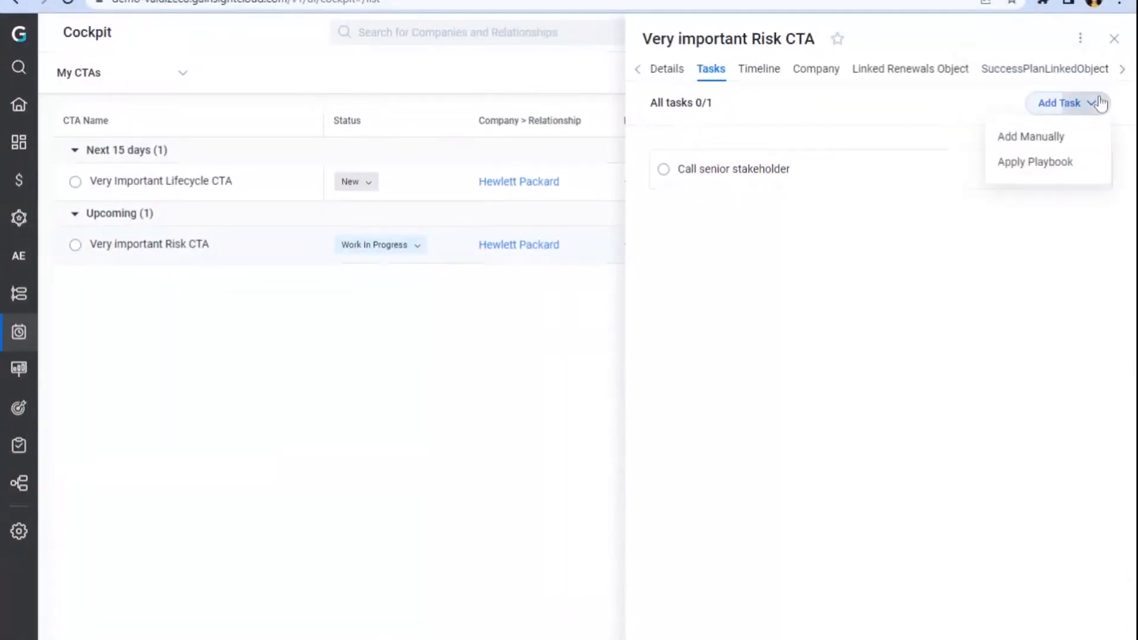
{"action": "left_click", "coordinate": [1058, 163]}
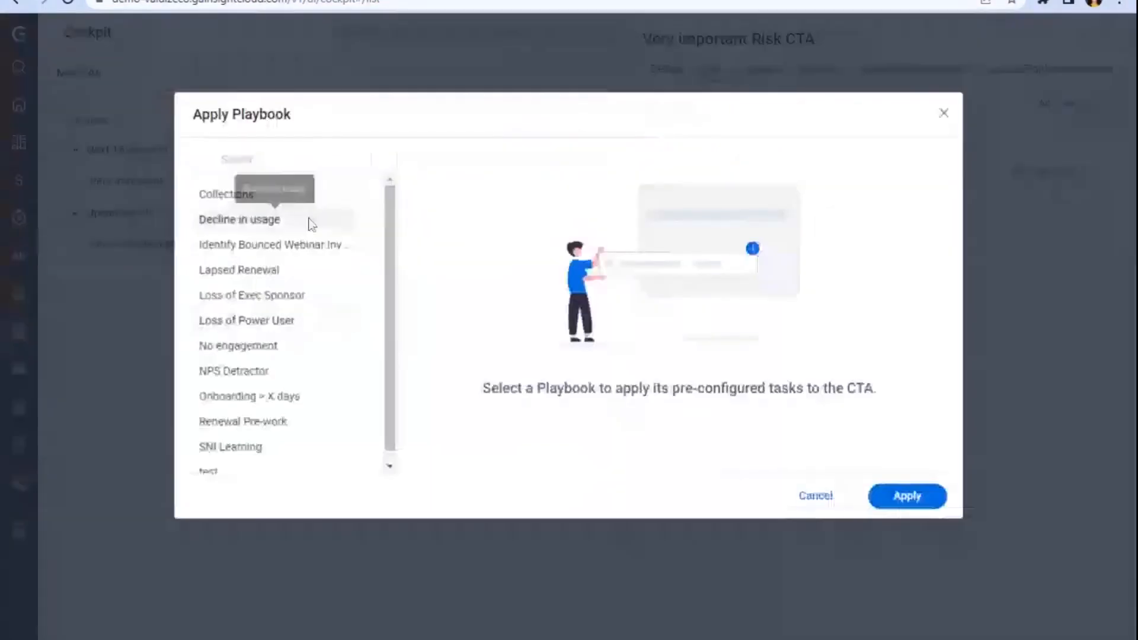
Step: Apply the Decline in usage playbook to the CTA and expand one of the added tasks to view its details
{"action": "left_click", "coordinate": [309, 224]}
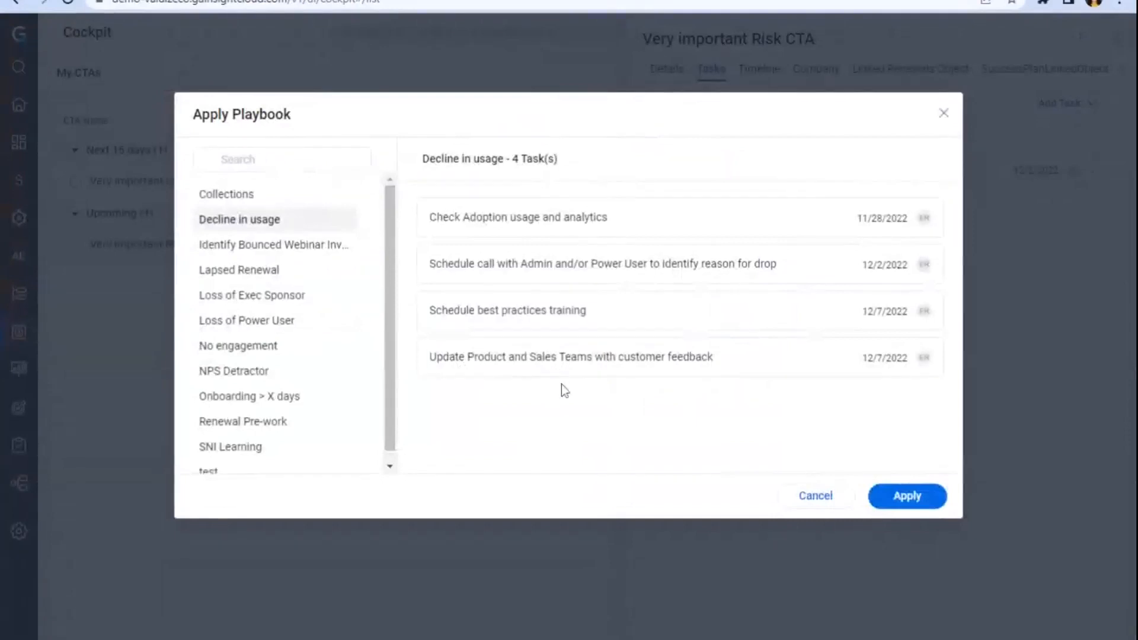
{"action": "left_click", "coordinate": [902, 496]}
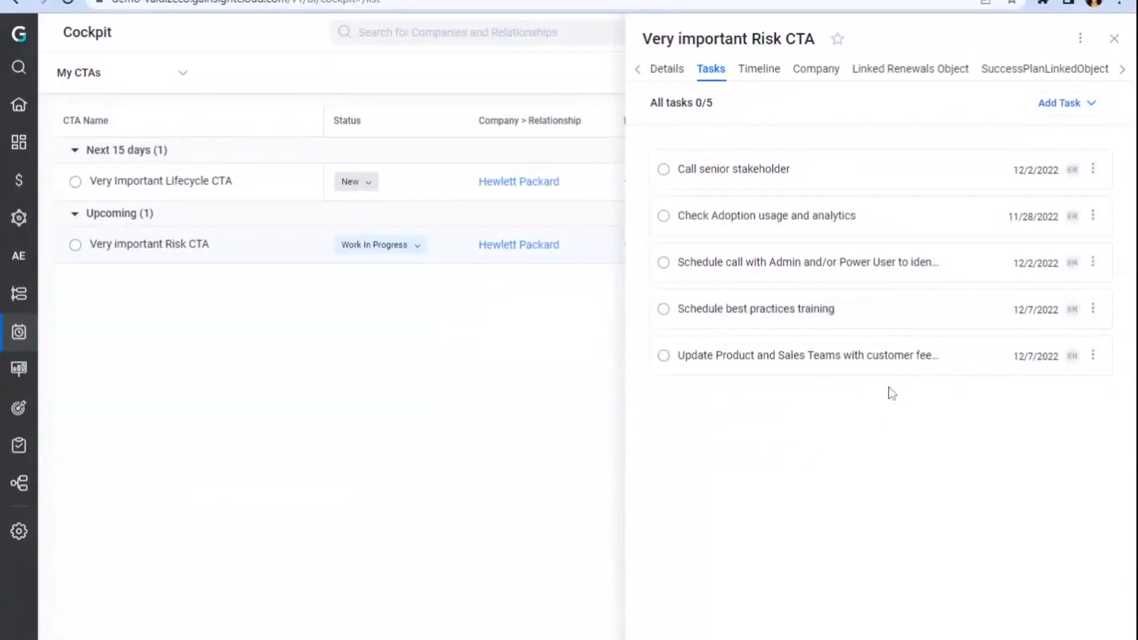
{"action": "left_click", "coordinate": [886, 279]}
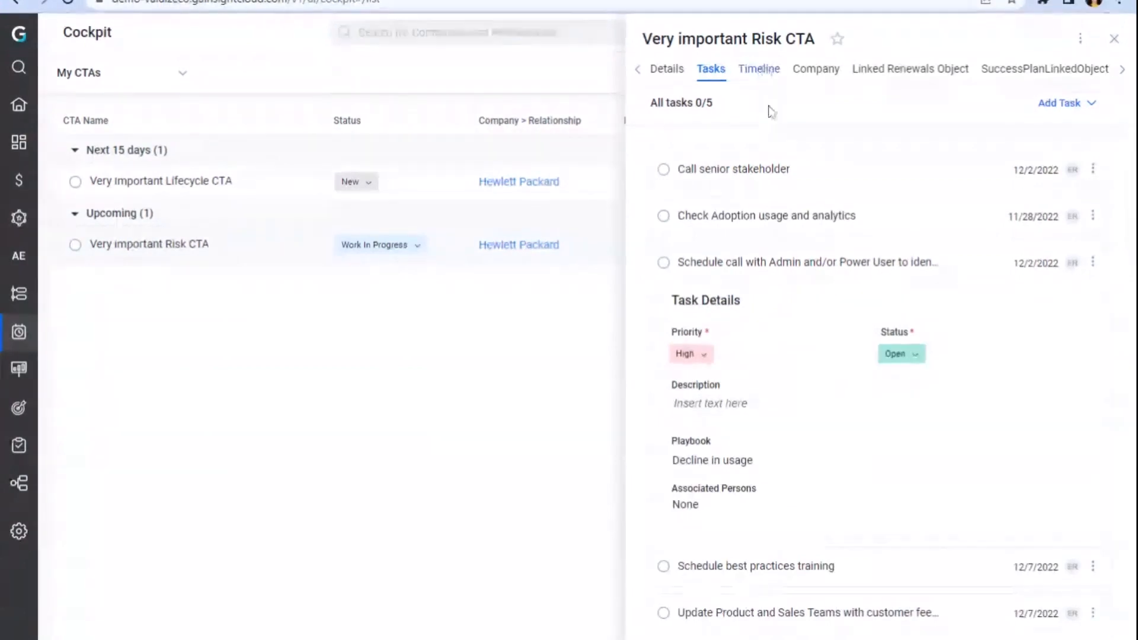
Step: Start a new Call activity on the CTA's timeline with the note Call with Sr. Stakeholder to assess risk
{"action": "left_click", "coordinate": [763, 71]}
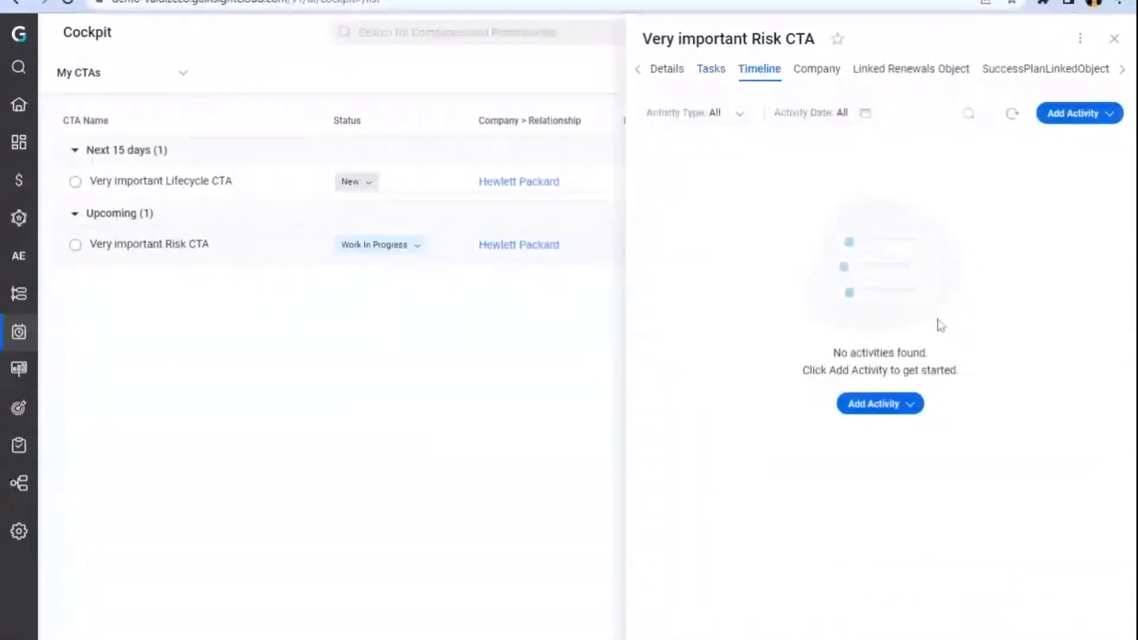
{"action": "left_click", "coordinate": [1064, 119]}
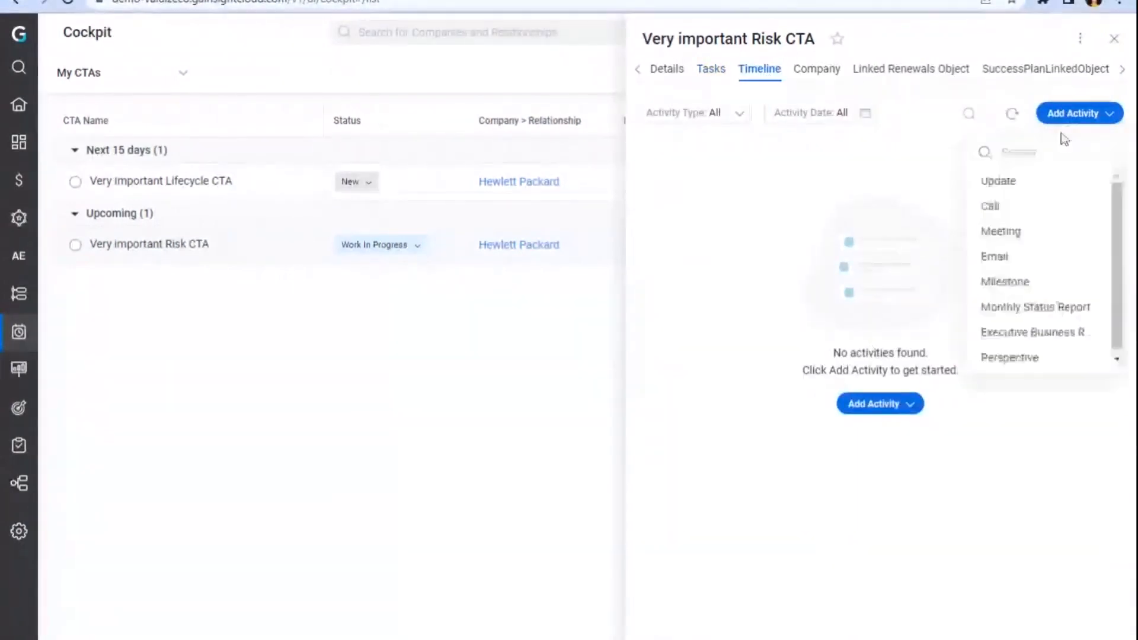
{"action": "left_click", "coordinate": [978, 206]}
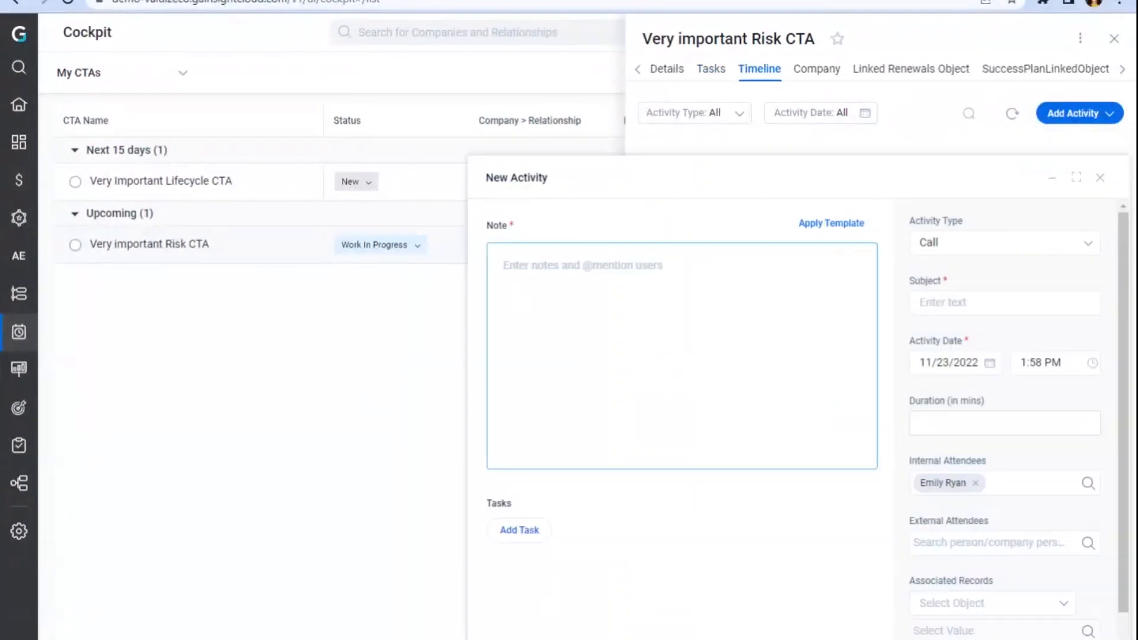
{"action": "type", "text": "C"}
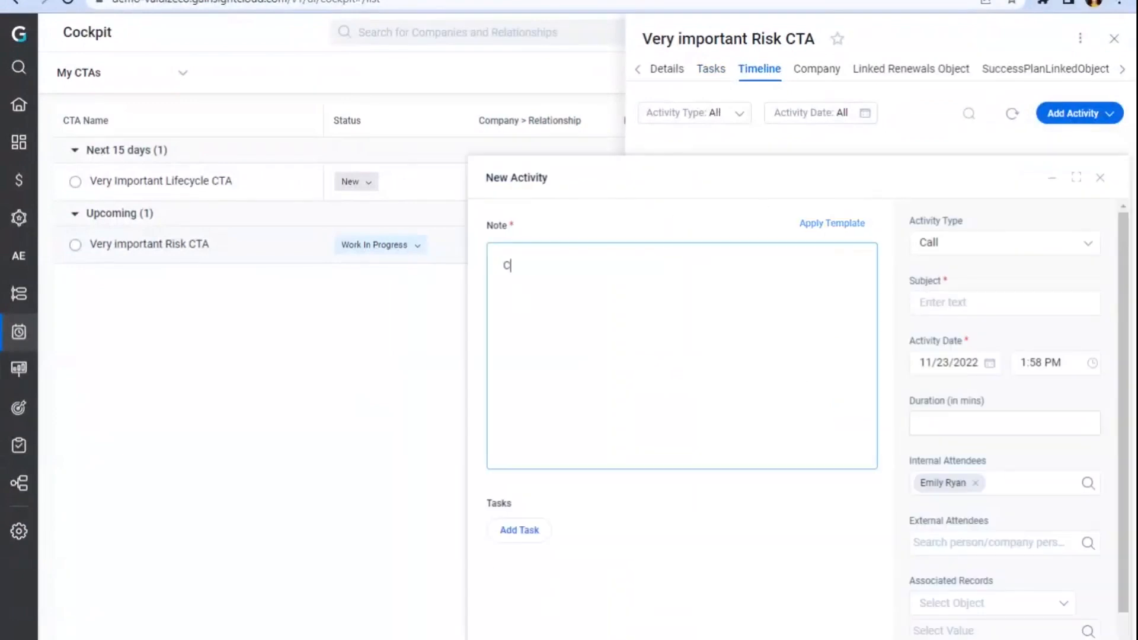
{"action": "type", "text": "all with Sr. Stakeholder ot"}
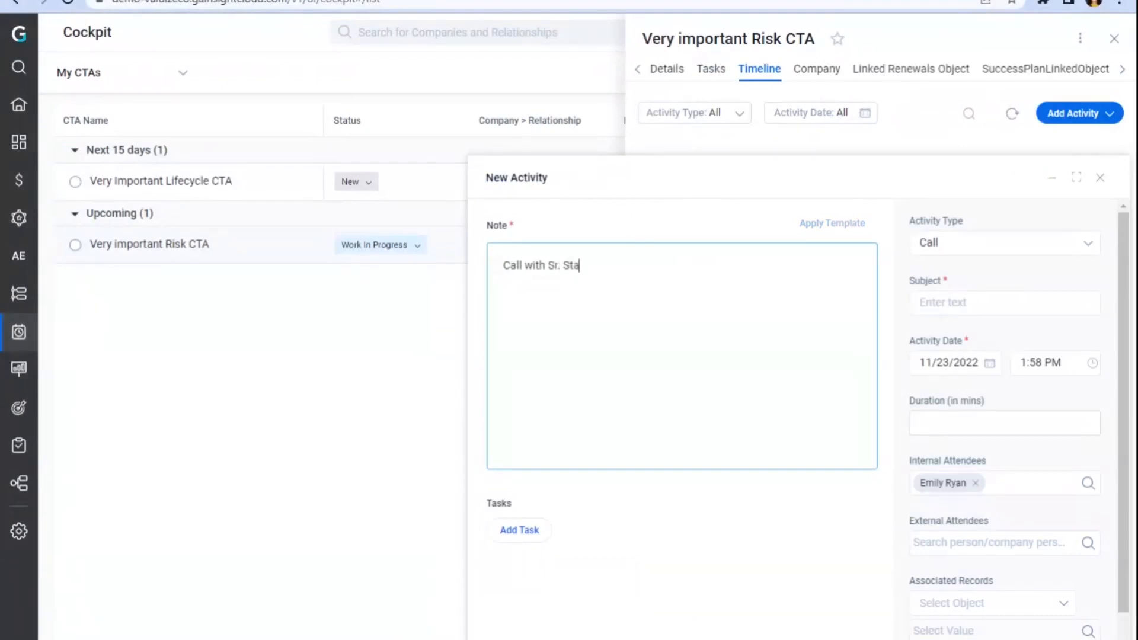
{"action": "key", "text": "BackSpace"}
{"action": "key", "text": "BackSpace"}
{"action": "key", "text": "BackSpace"}
{"action": "type", "text": "to usse"}
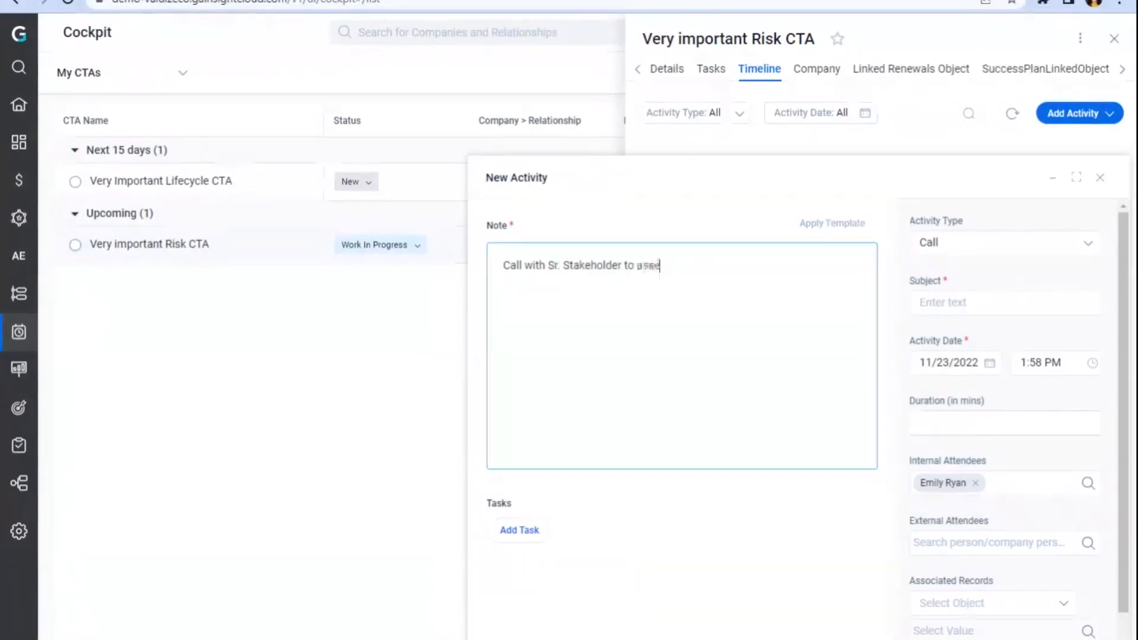
{"action": "type", "text": "ss risk"}
{"action": "key", "text": "Return"}
{"action": "key", "text": "Return"}
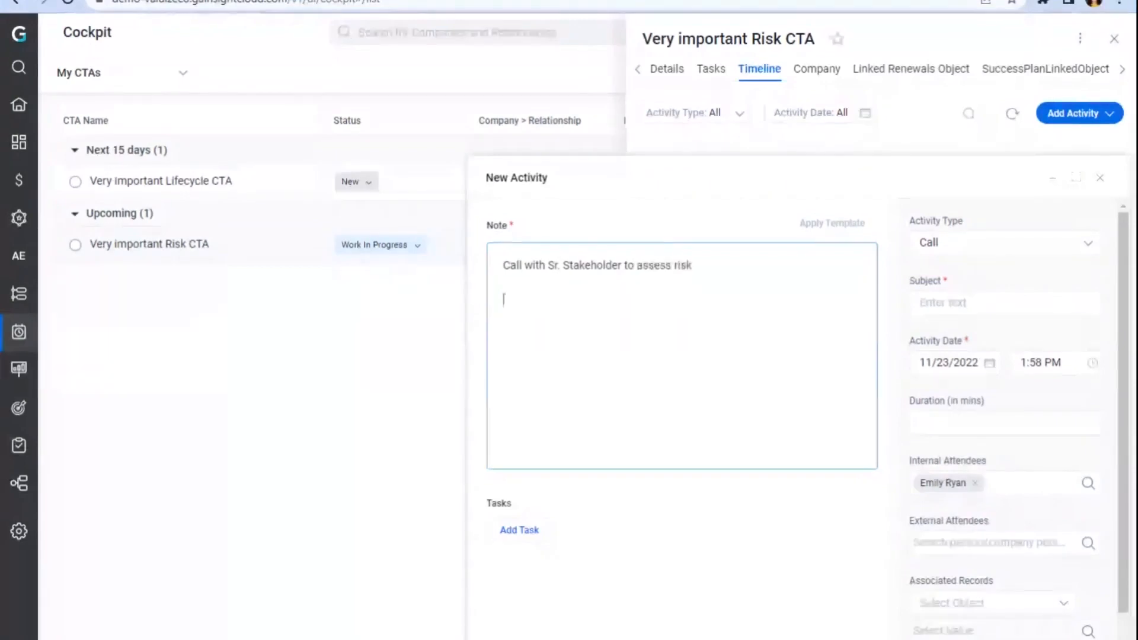
Step: Add a stakeholder contact as an external attendee of the activity
{"action": "left_click", "coordinate": [955, 551]}
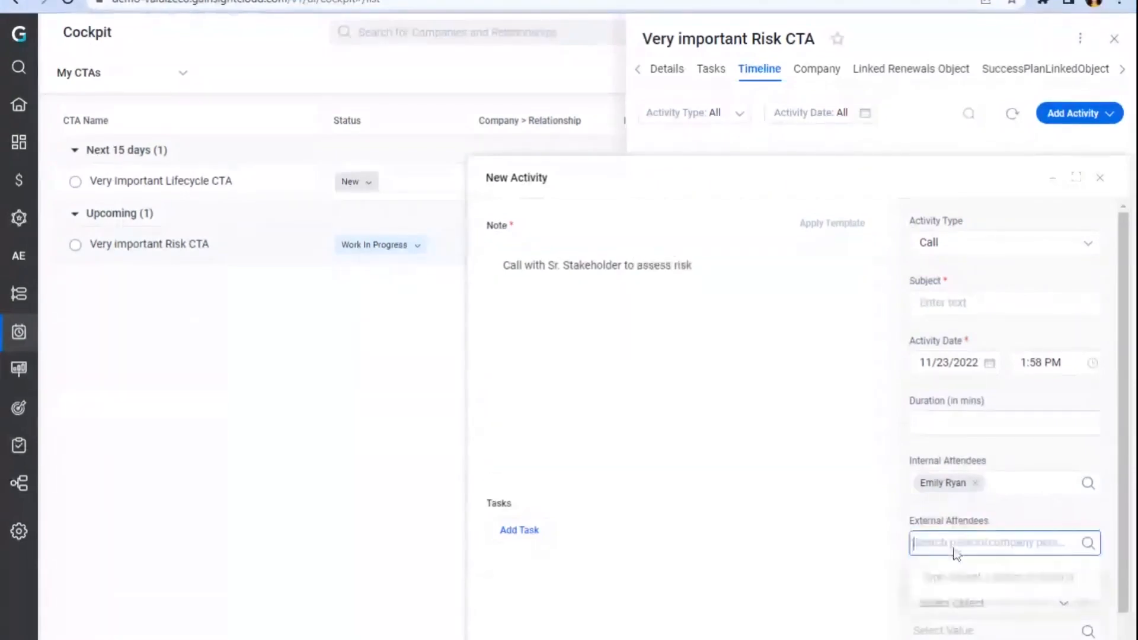
{"action": "type", "text": "jo"}
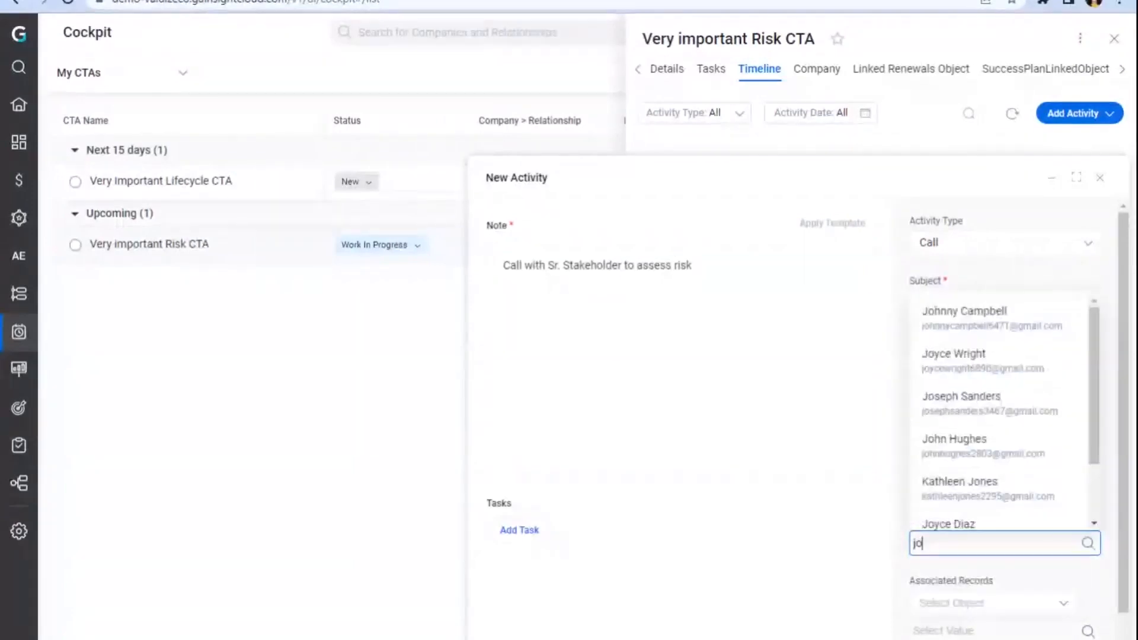
{"action": "left_click", "coordinate": [949, 402]}
{"action": "left_click", "coordinate": [792, 536]}
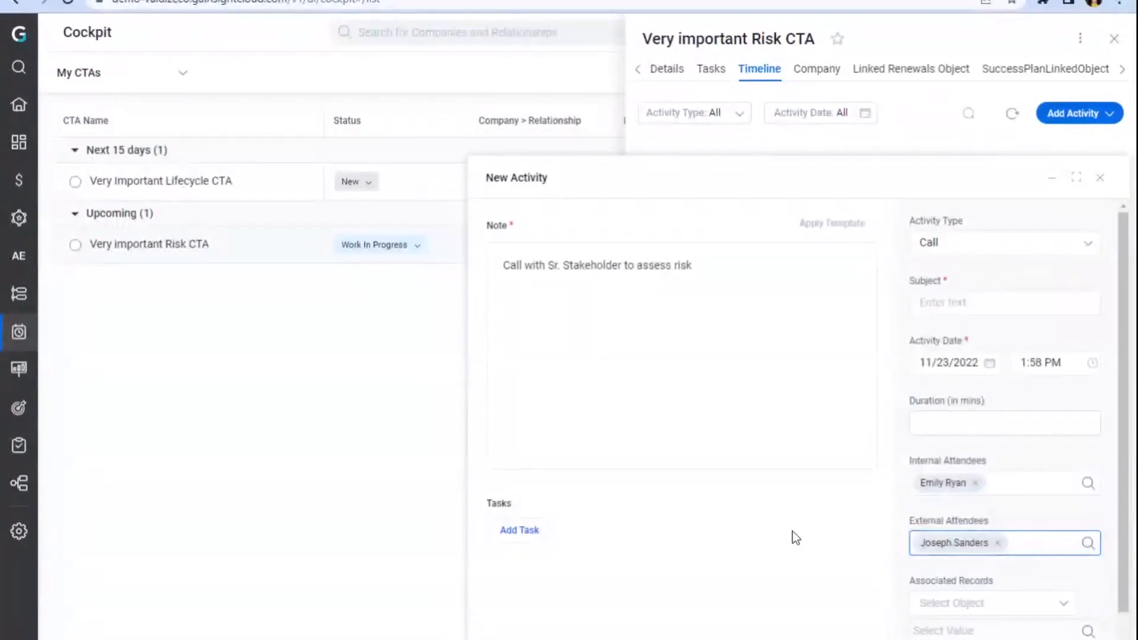
Step: Add bullet points Risk identified by..., Product at risk is..., and Person to contact later is... to the activity note
{"action": "left_click", "coordinate": [731, 464]}
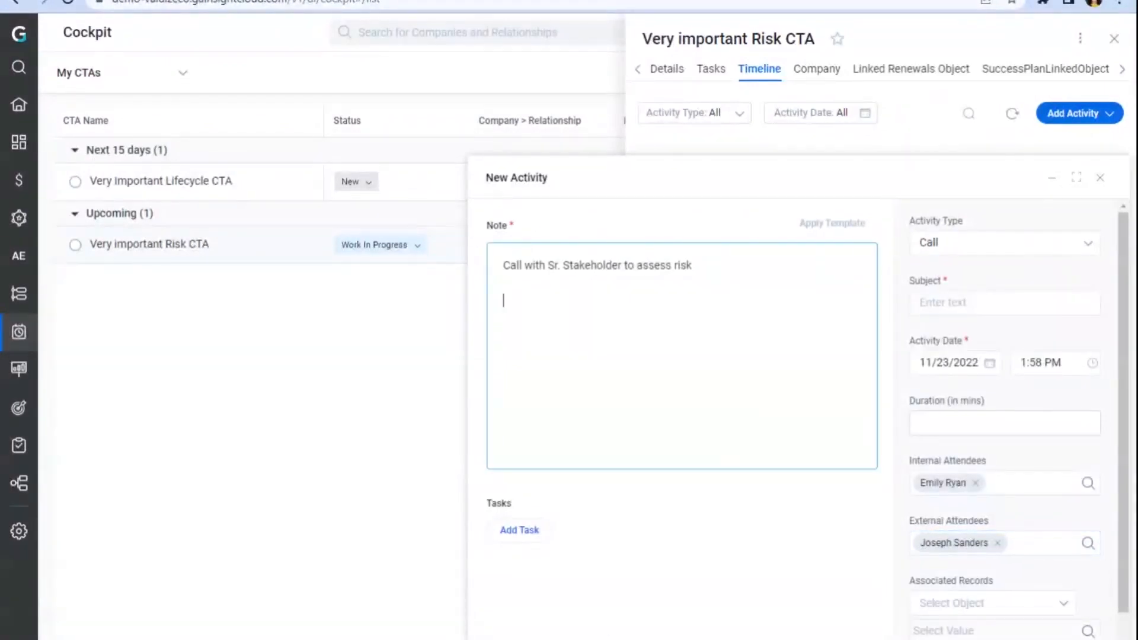
{"action": "left_click", "coordinate": [645, 639]}
{"action": "type", "text": "Risk identitied by..."}
{"action": "key", "text": "Return"}
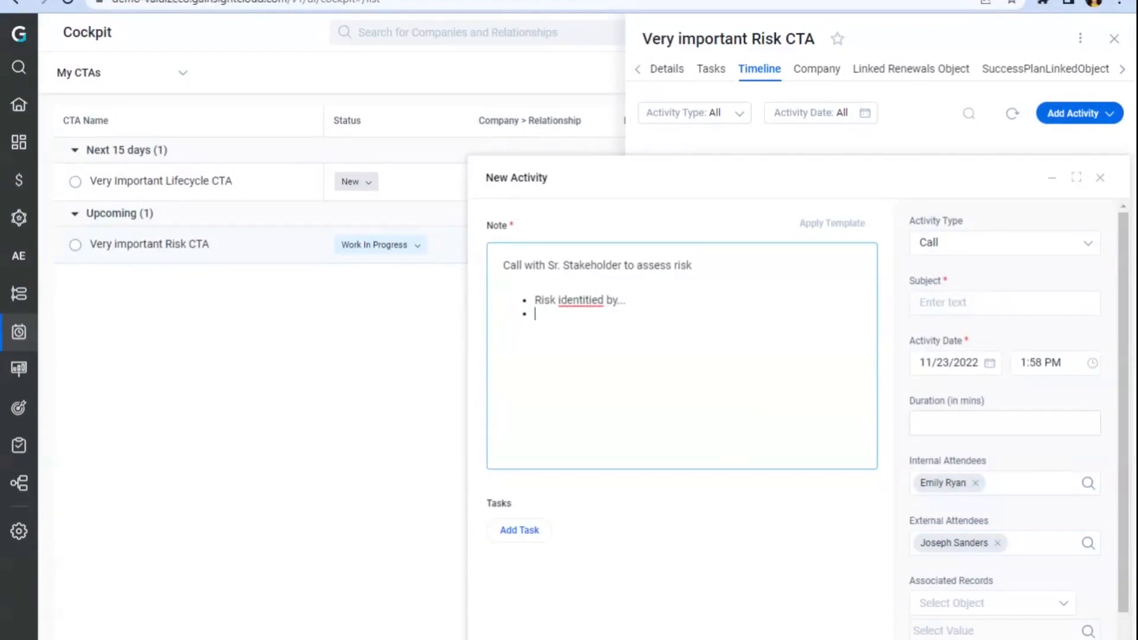
{"action": "left_click", "coordinate": [580, 300]}
{"action": "double_click", "coordinate": [581, 300]}
{"action": "left_click", "coordinate": [605, 312]}
{"action": "left_click", "coordinate": [536, 314]}
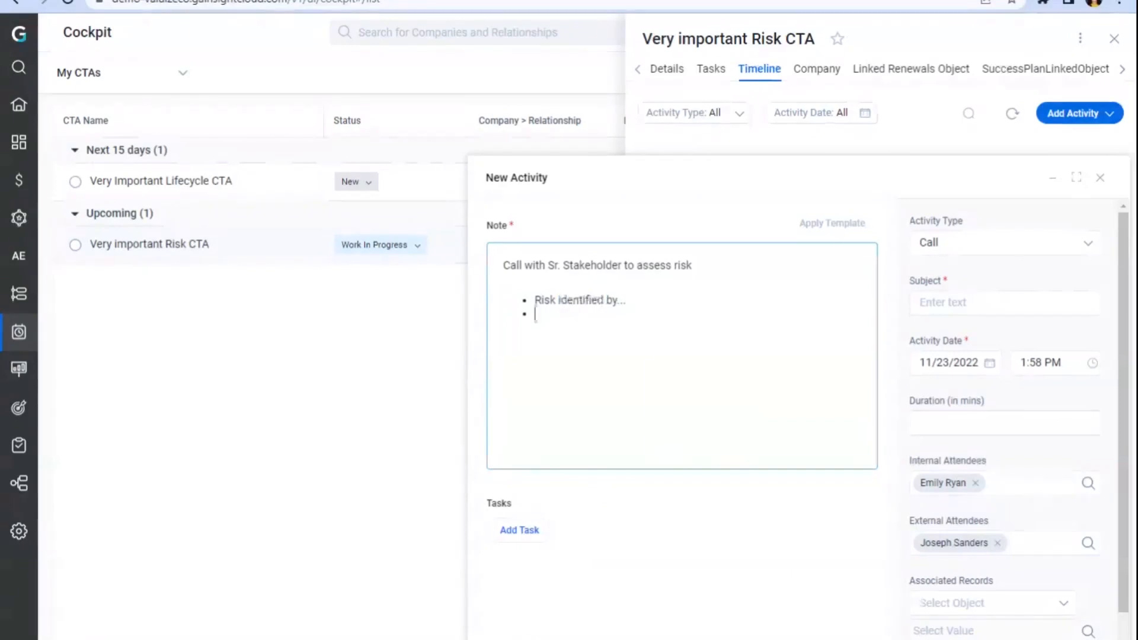
{"action": "type", "text": "Prod"}
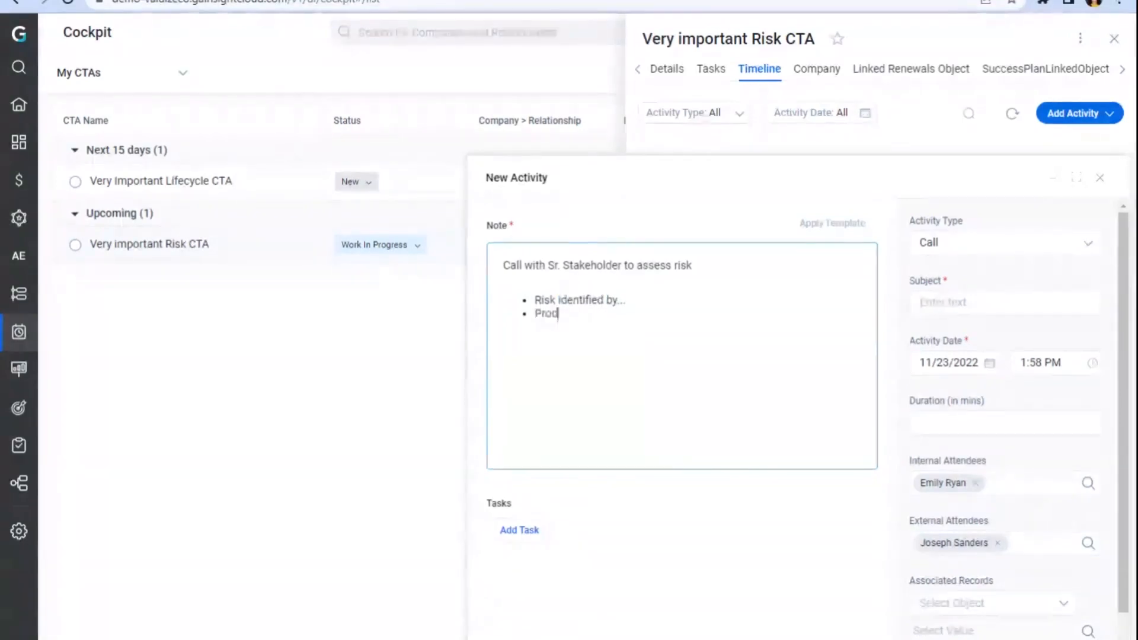
{"action": "type", "text": "uct at risk is..."}
{"action": "key", "text": "Return"}
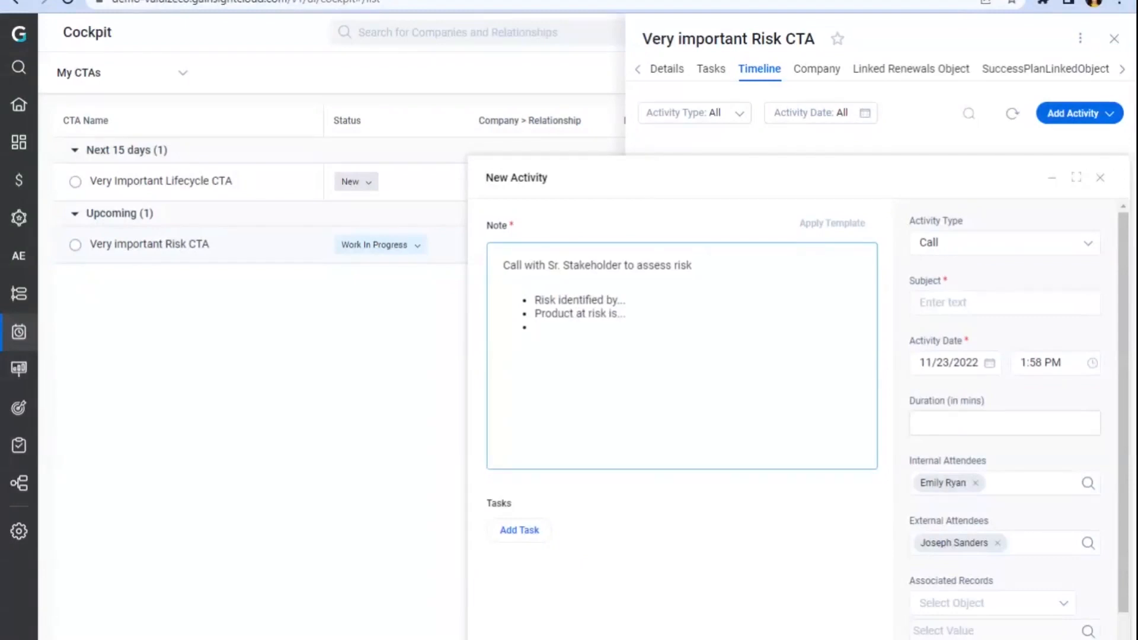
{"action": "type", "text": "Person to contact later i"}
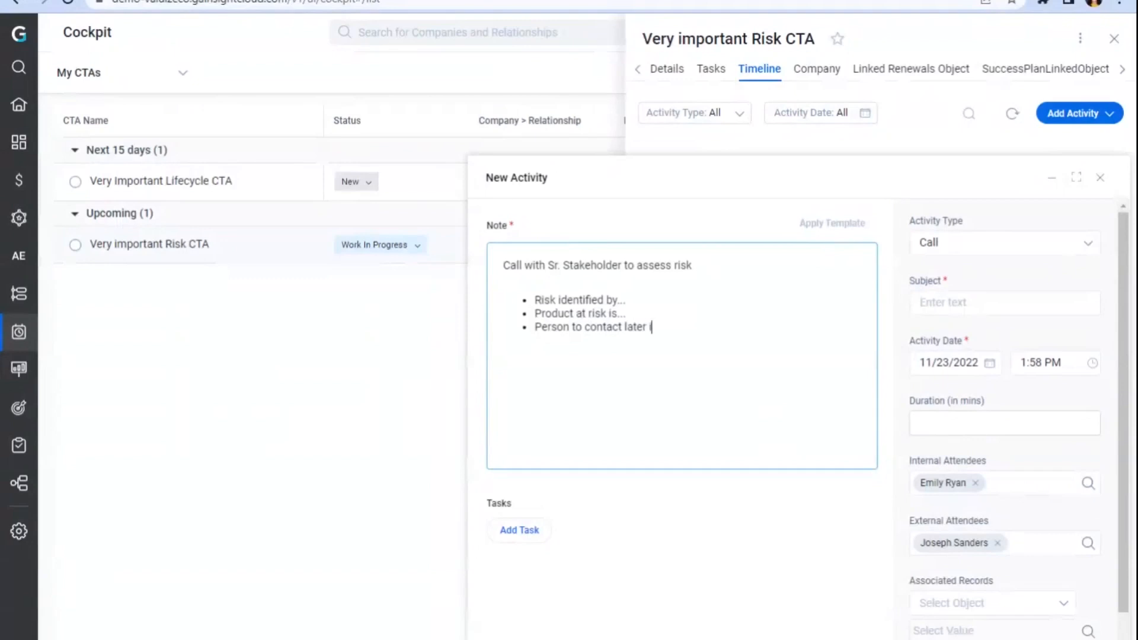
{"action": "type", "text": "s..."}
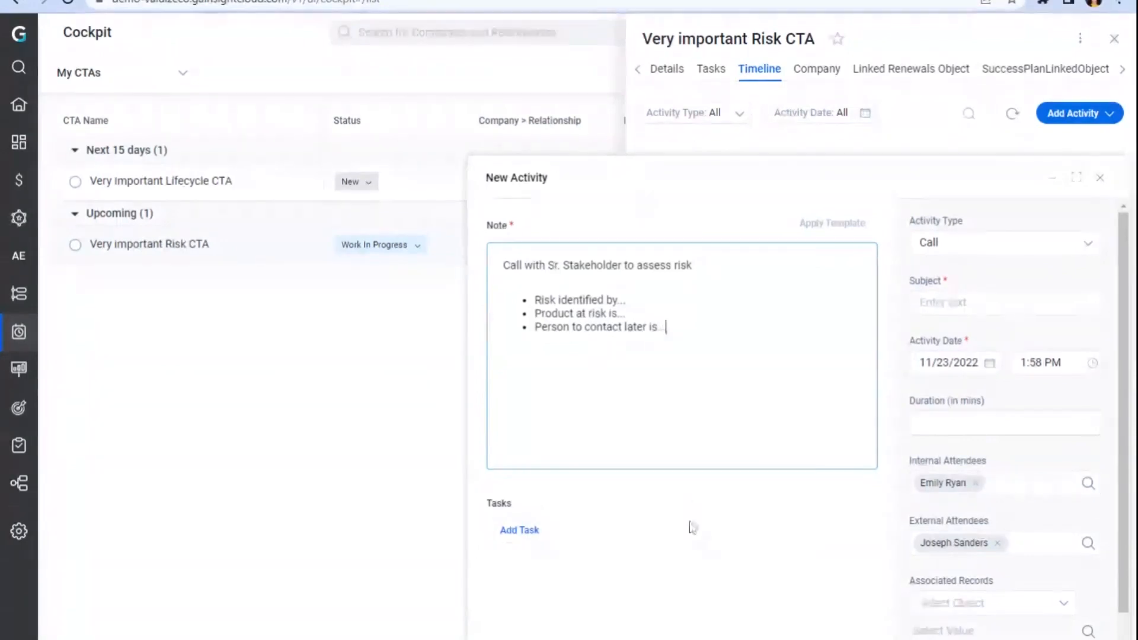
Step: Add an activity task to reach out and introduce the two contacts, due 12/9/2022
{"action": "left_click", "coordinate": [517, 533]}
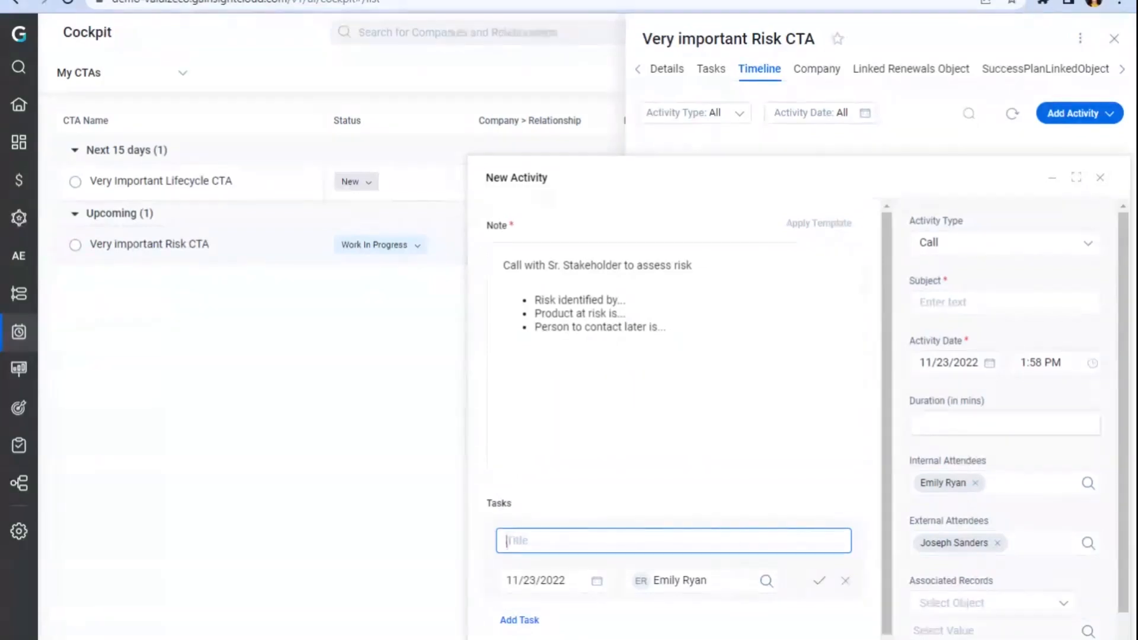
{"action": "type", "text": "Reach out and introdu"}
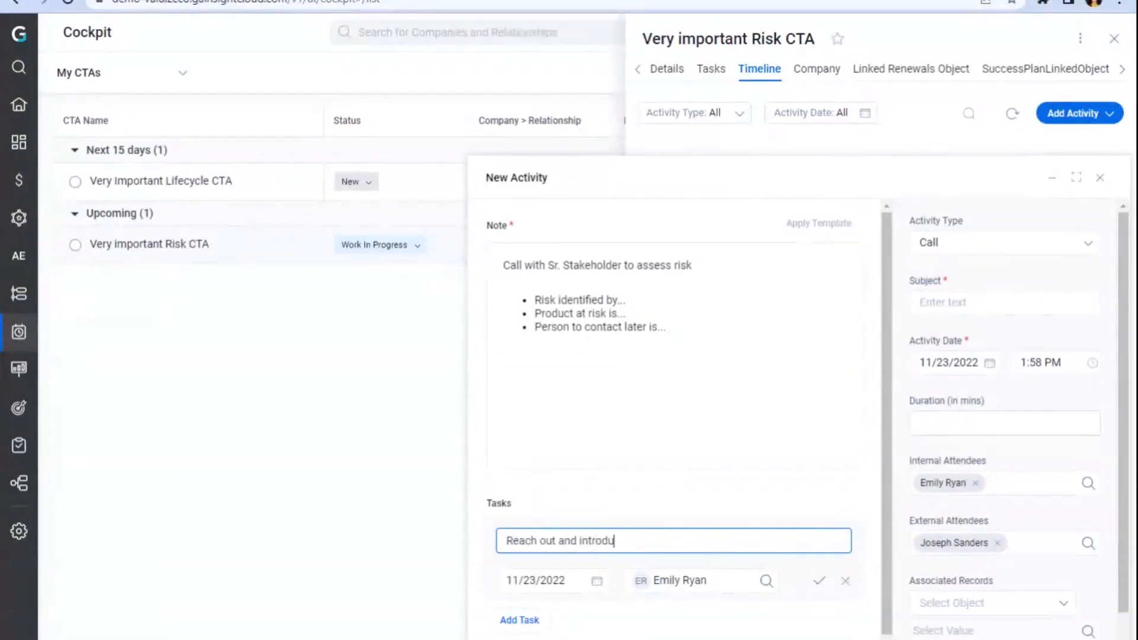
{"action": "type", "text": "ce Joe to Sam"}
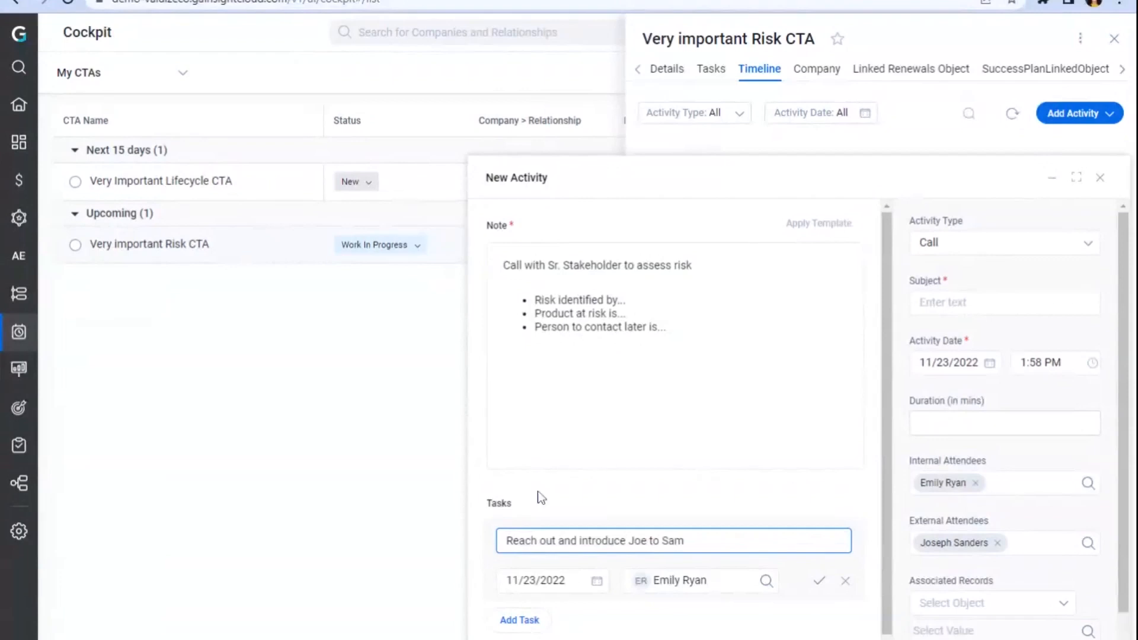
{"action": "left_click", "coordinate": [597, 581]}
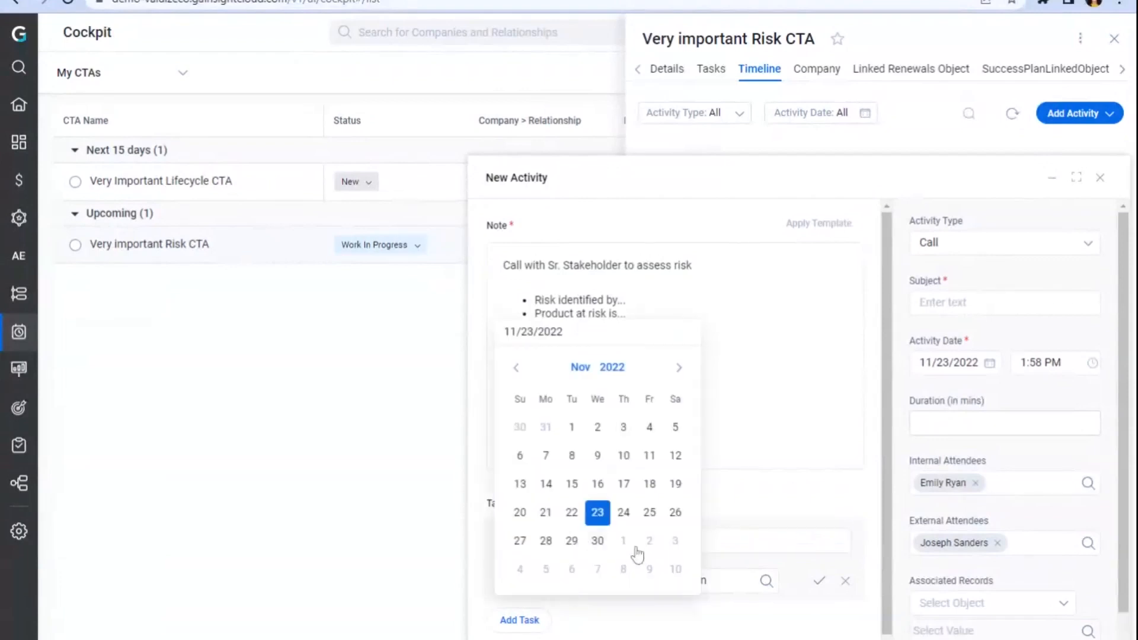
{"action": "left_click", "coordinate": [649, 569]}
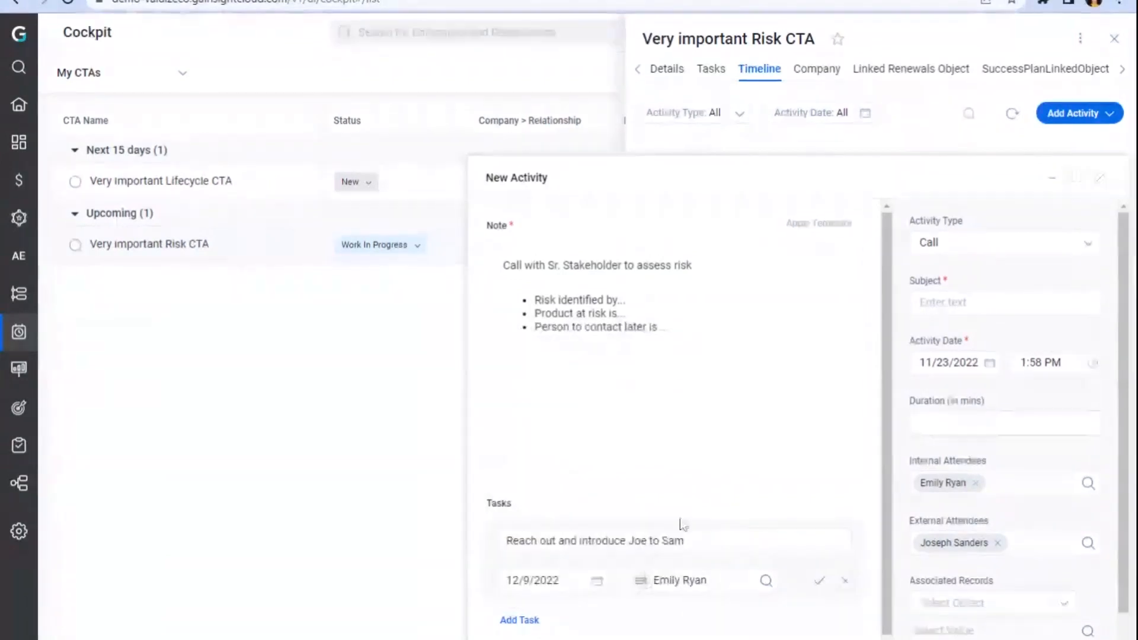
{"action": "left_click", "coordinate": [820, 582]}
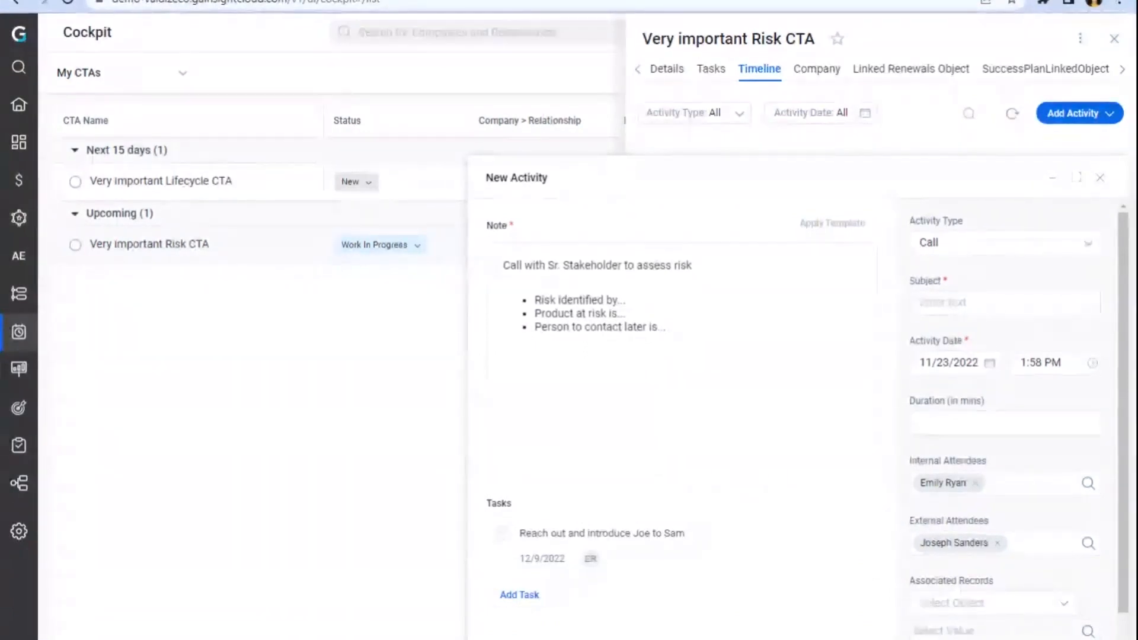
Step: Set the activity subject to Call with Sr. Stakeholder
{"action": "left_click", "coordinate": [954, 303]}
{"action": "type", "text": "Call"}
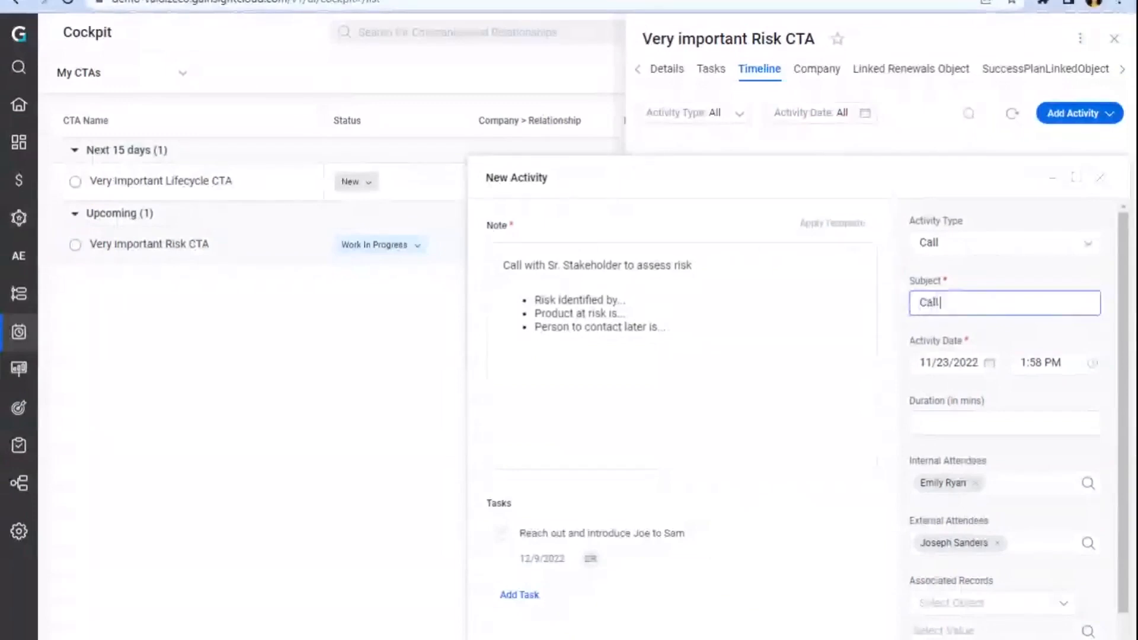
{"action": "type", "text": " with Sr. STak"}
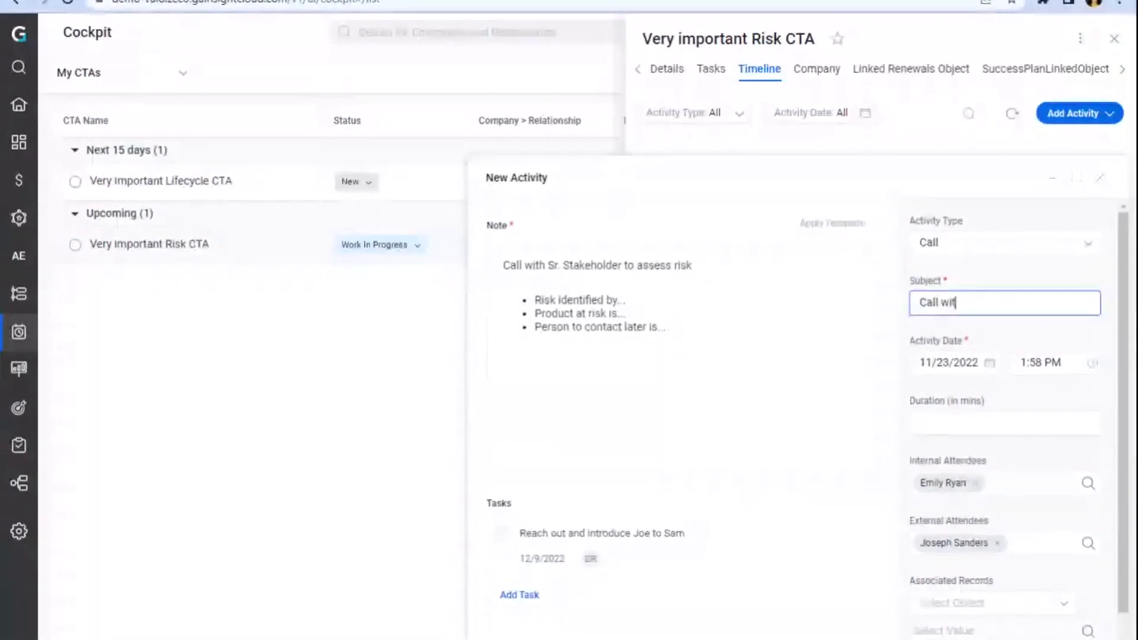
{"action": "key", "text": "BackSpace"}
{"action": "key", "text": "BackSpace"}
{"action": "key", "text": "BackSpace"}
{"action": "type", "text": "takeholder"}
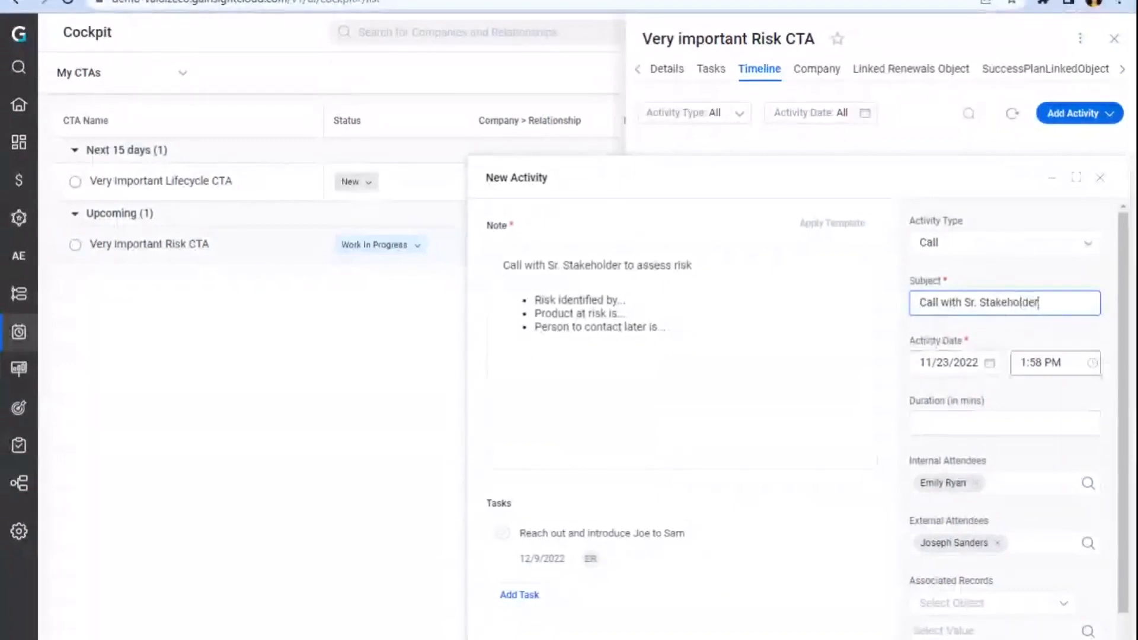
Step: Set the activity time to 9:30 AM and its duration to 90 minutes
{"action": "left_click", "coordinate": [1047, 363]}
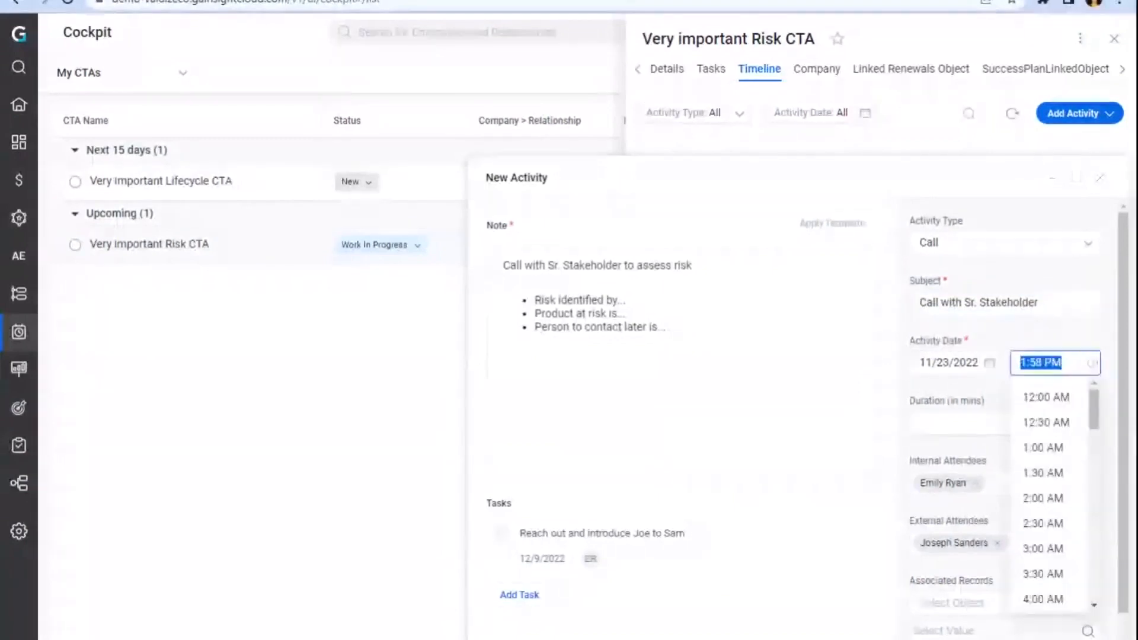
{"action": "left_click", "coordinate": [1047, 396]}
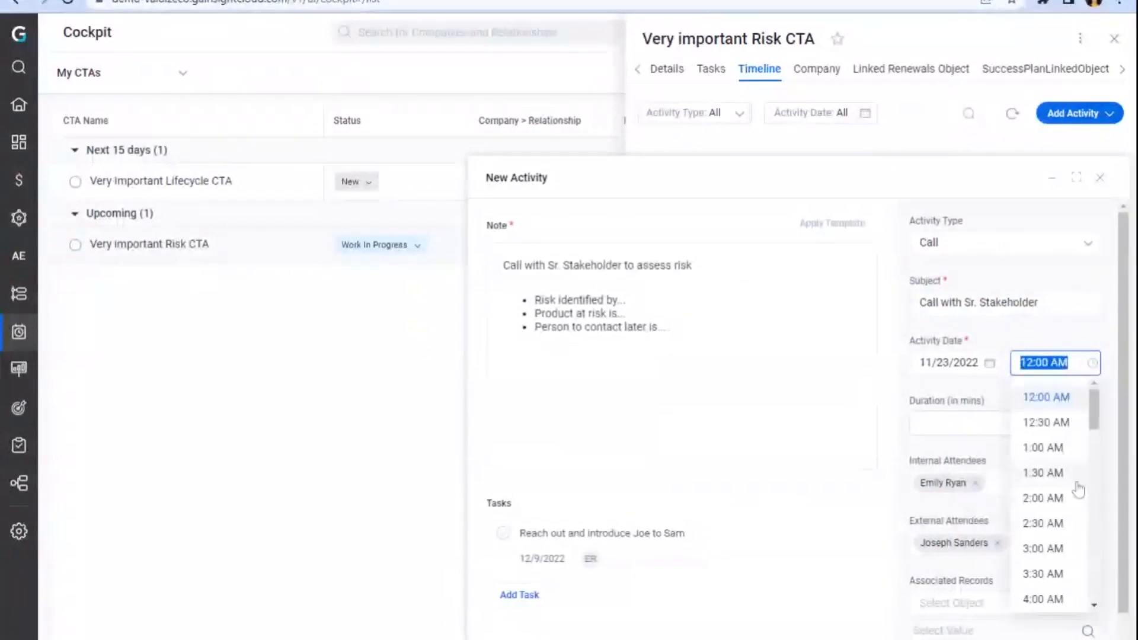
{"action": "scroll", "coordinate": [1043, 569], "scroll_direction": "down", "scroll_amount": 5}
{"action": "left_click", "coordinate": [1044, 578]}
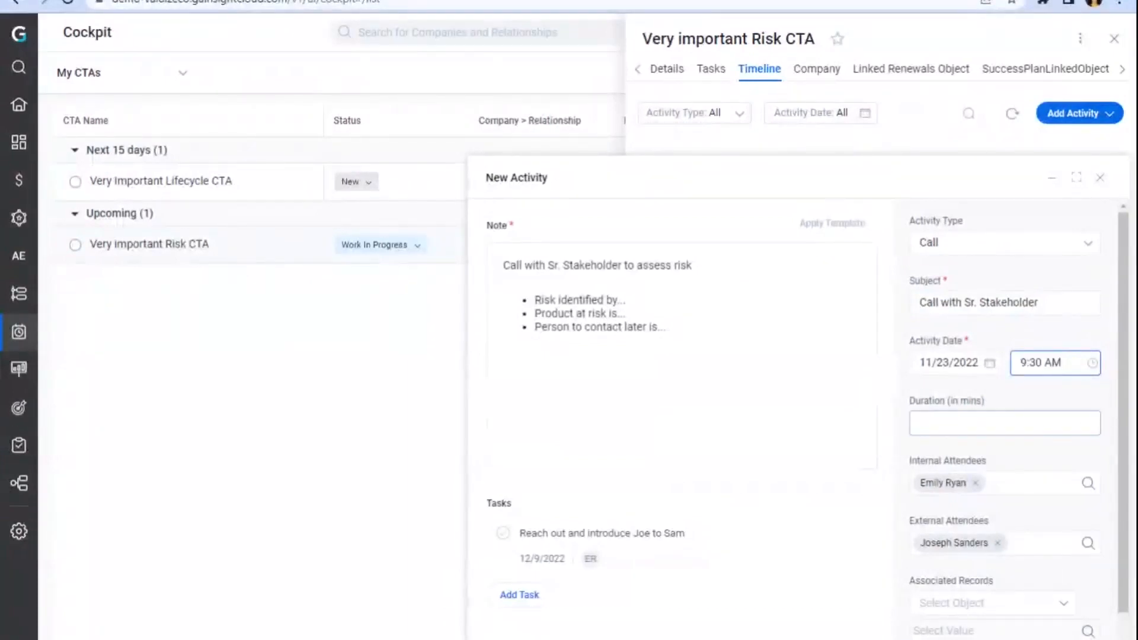
{"action": "left_click", "coordinate": [972, 424]}
{"action": "type", "text": "90"}
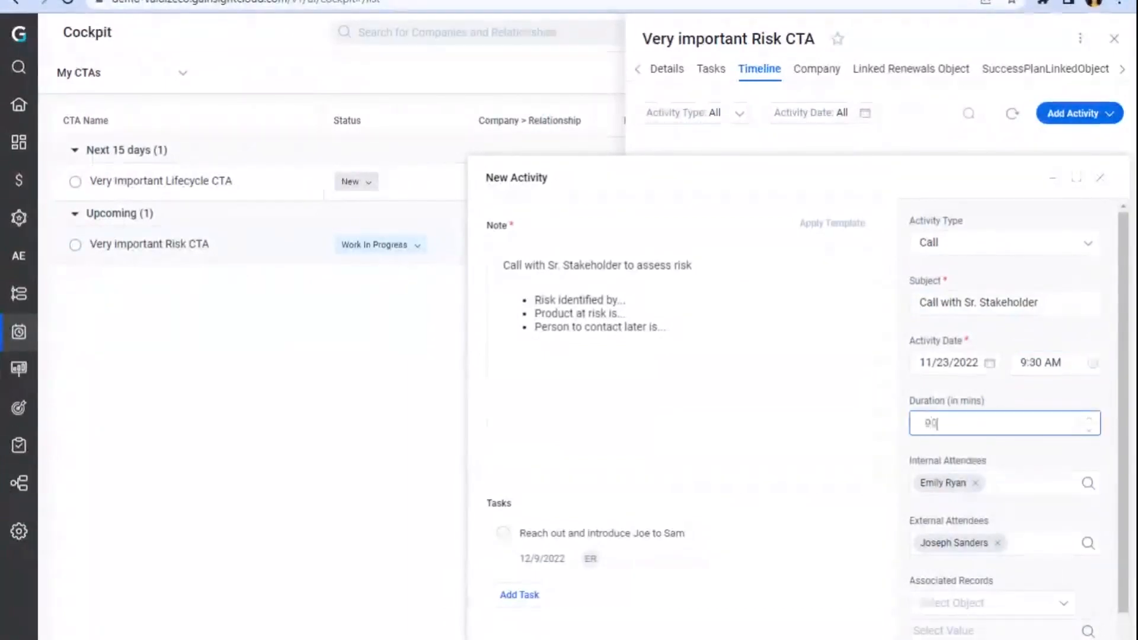
Step: Add an activity task Send usage reports to Joe due 12/2/2022, then save the call activity
{"action": "scroll", "coordinate": [909, 528], "scroll_direction": "down", "scroll_amount": 1}
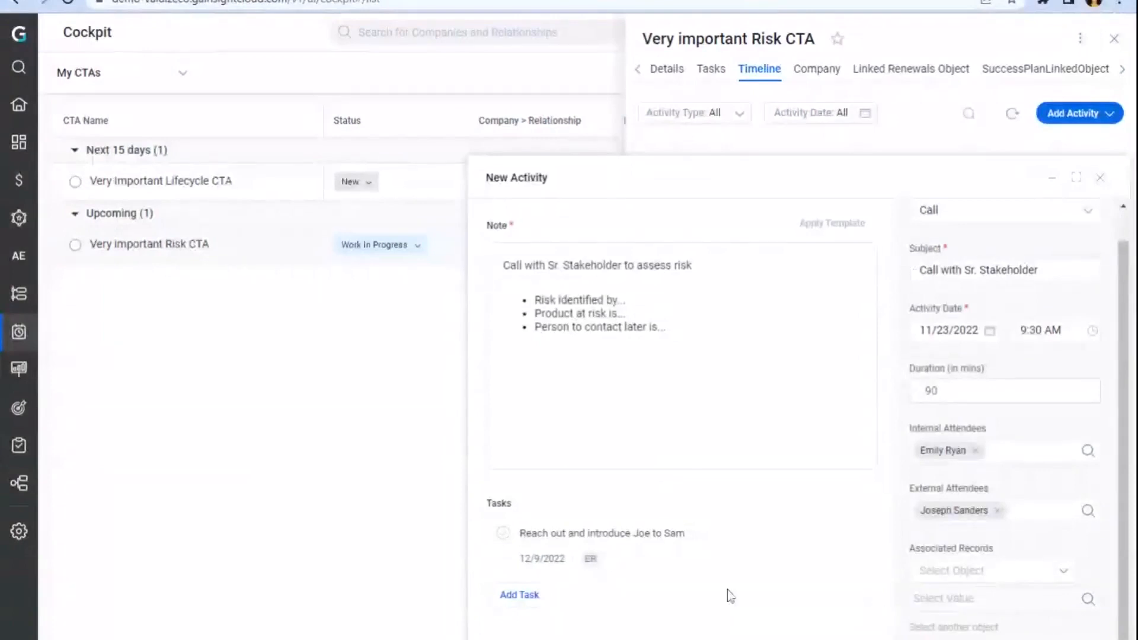
{"action": "left_click", "coordinate": [519, 594]}
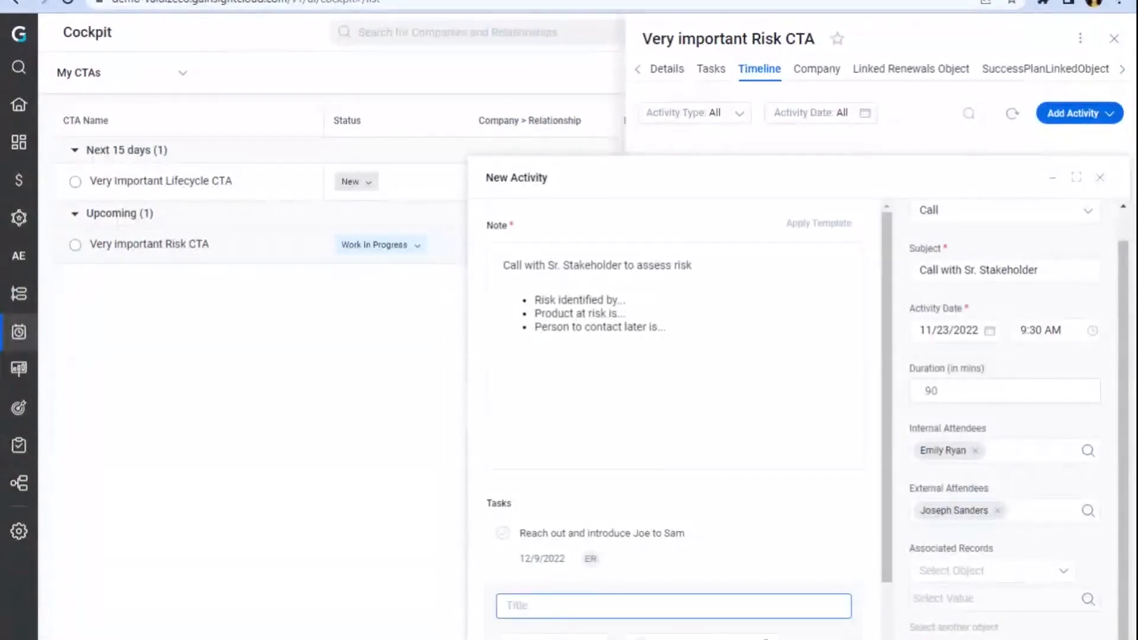
{"action": "type", "text": "Send usage reports to Joe"}
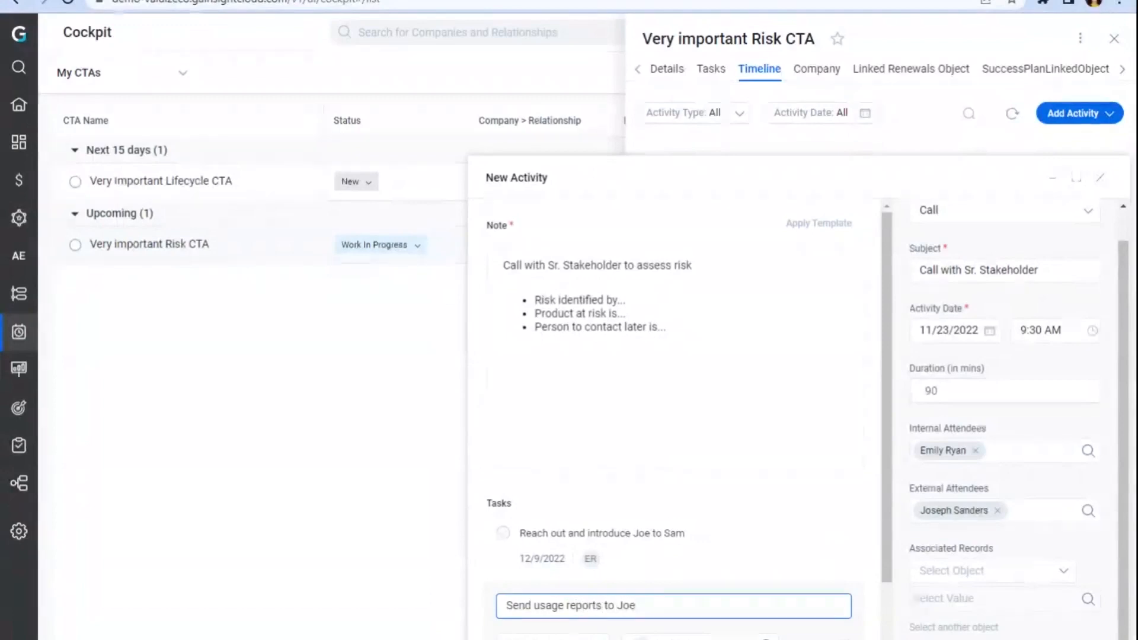
{"action": "scroll", "coordinate": [624, 407], "scroll_direction": "down", "scroll_amount": 1}
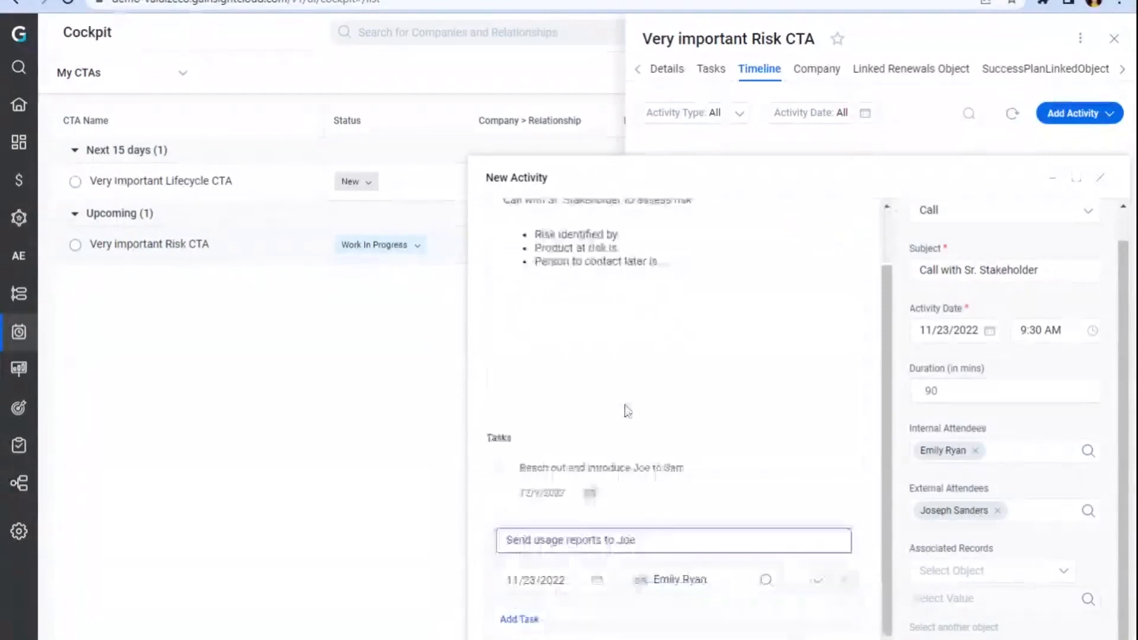
{"action": "left_click", "coordinate": [566, 578]}
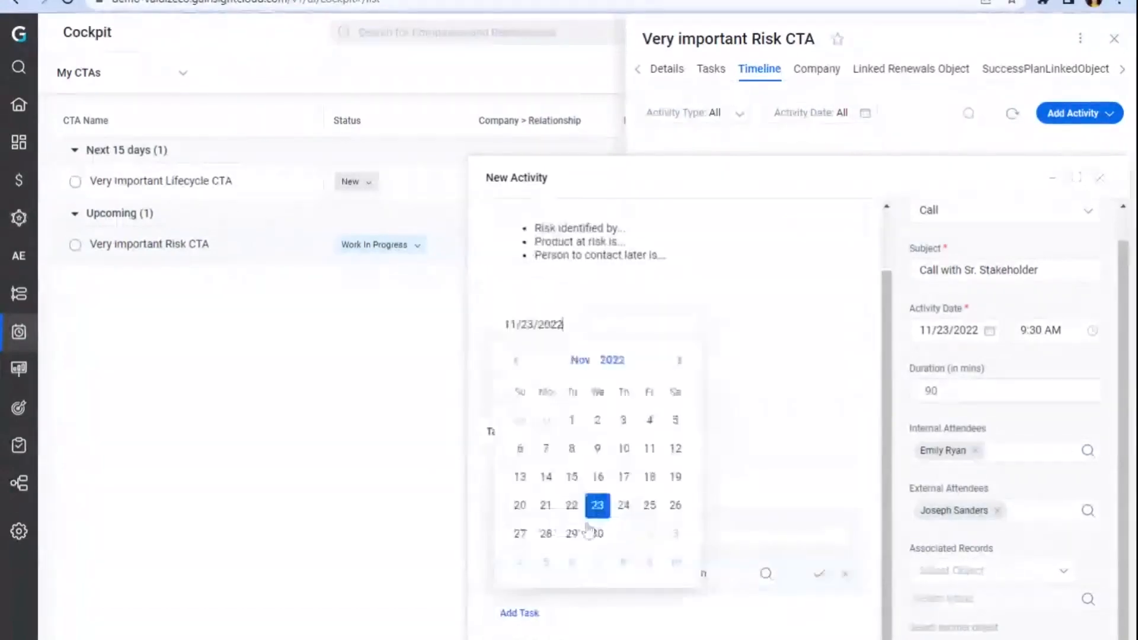
{"action": "left_click", "coordinate": [652, 537]}
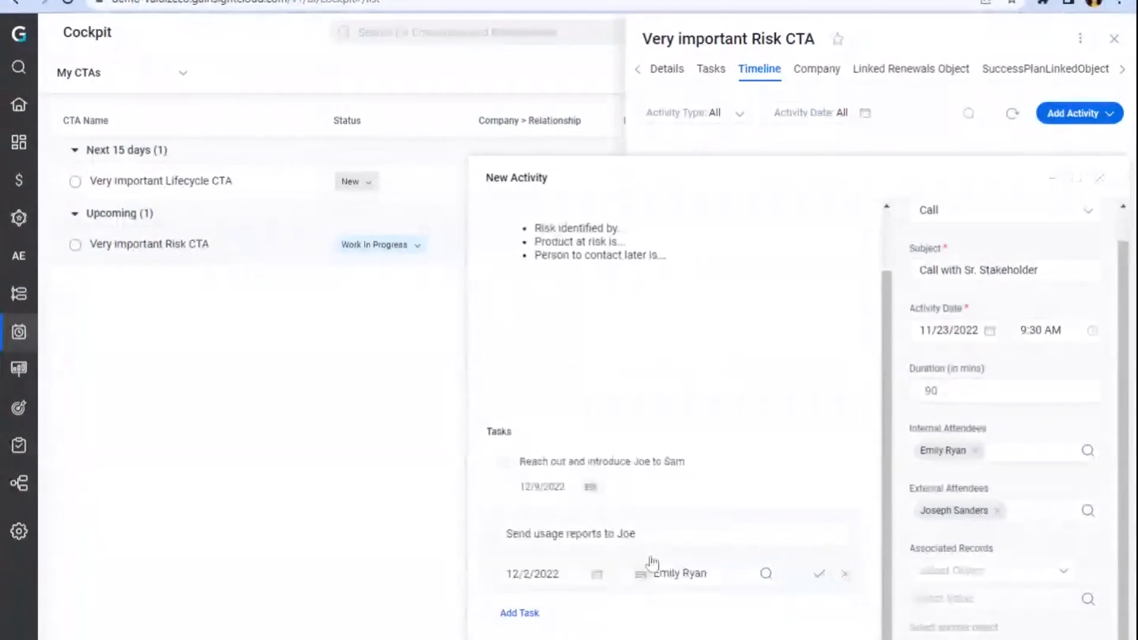
{"action": "left_click", "coordinate": [819, 574]}
{"action": "scroll", "coordinate": [848, 445], "scroll_direction": "up", "scroll_amount": 1}
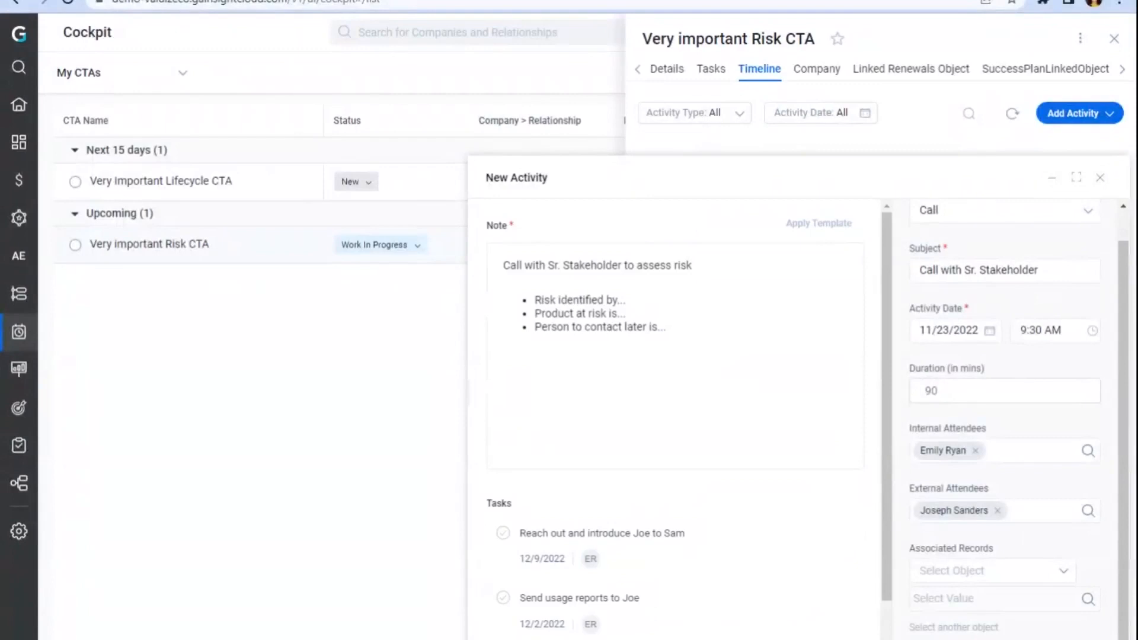
{"action": "left_click", "coordinate": [1046, 639]}
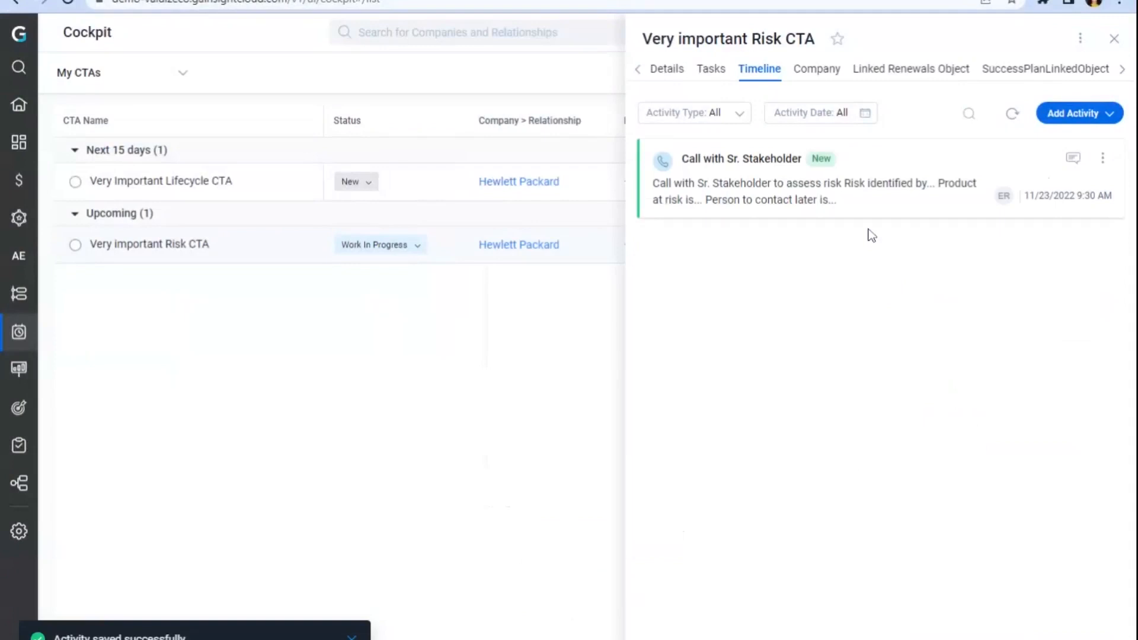
Step: Open the saved call activity and review its Share Via Email draft, closing it without sending
{"action": "left_click", "coordinate": [978, 199]}
{"action": "left_click", "coordinate": [1090, 158]}
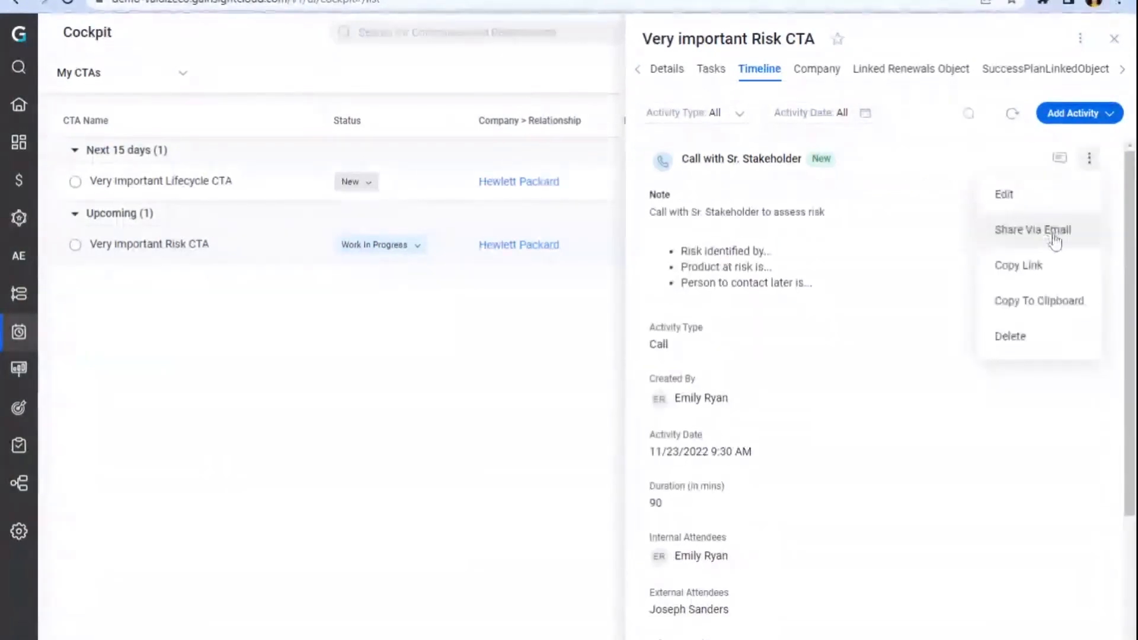
{"action": "left_click", "coordinate": [1054, 237]}
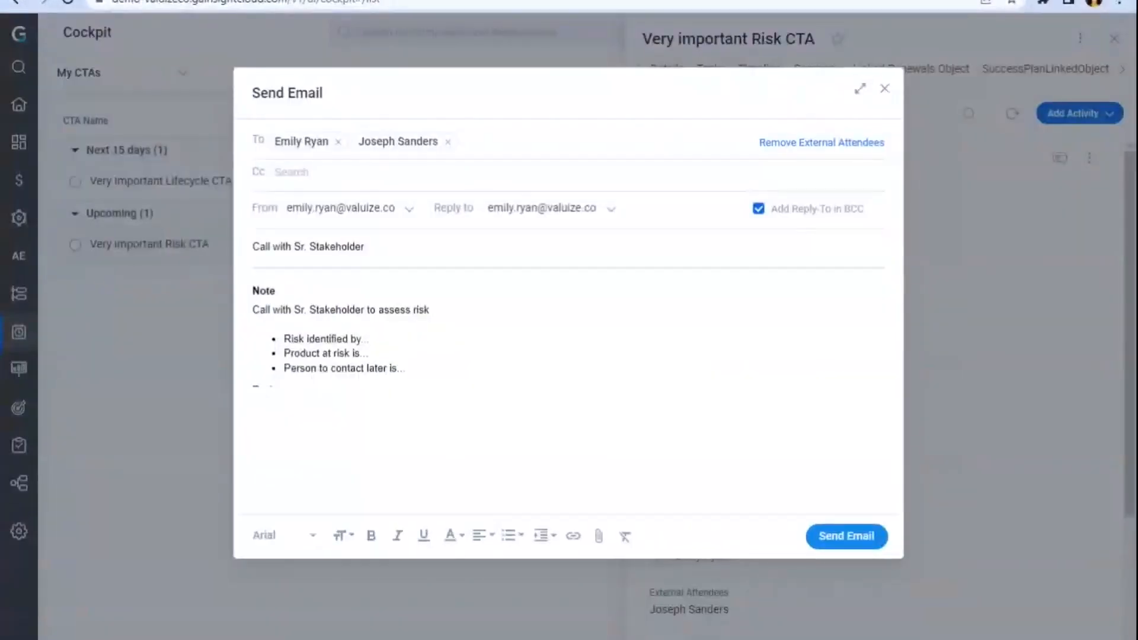
{"action": "scroll", "coordinate": [326, 340], "scroll_direction": "down", "scroll_amount": 2}
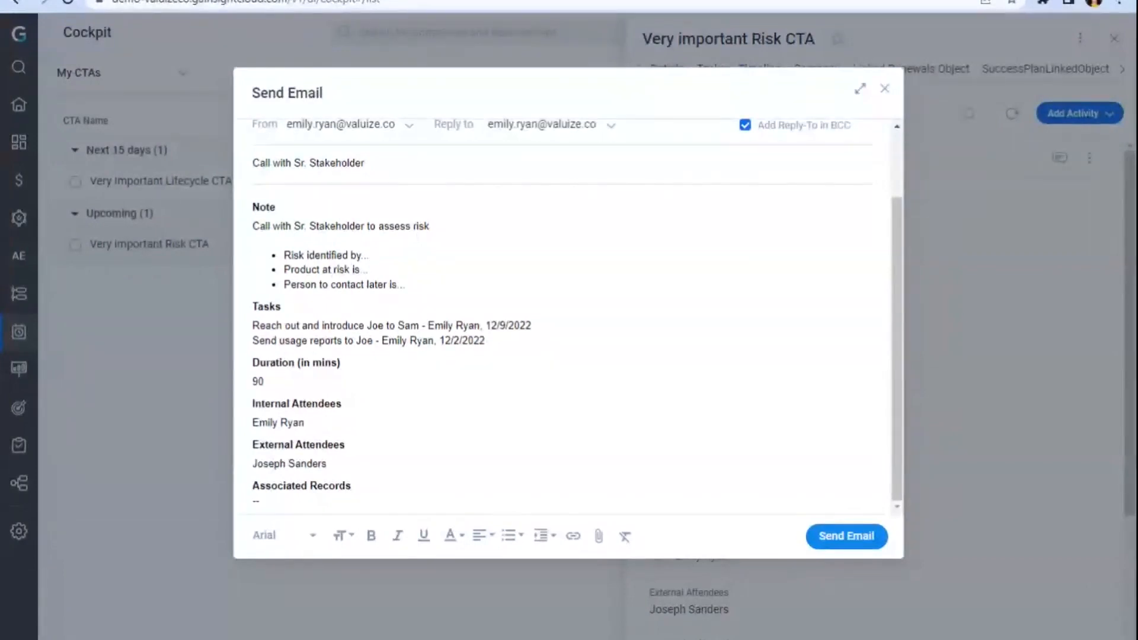
{"action": "scroll", "coordinate": [569, 317], "scroll_direction": "up", "scroll_amount": 2}
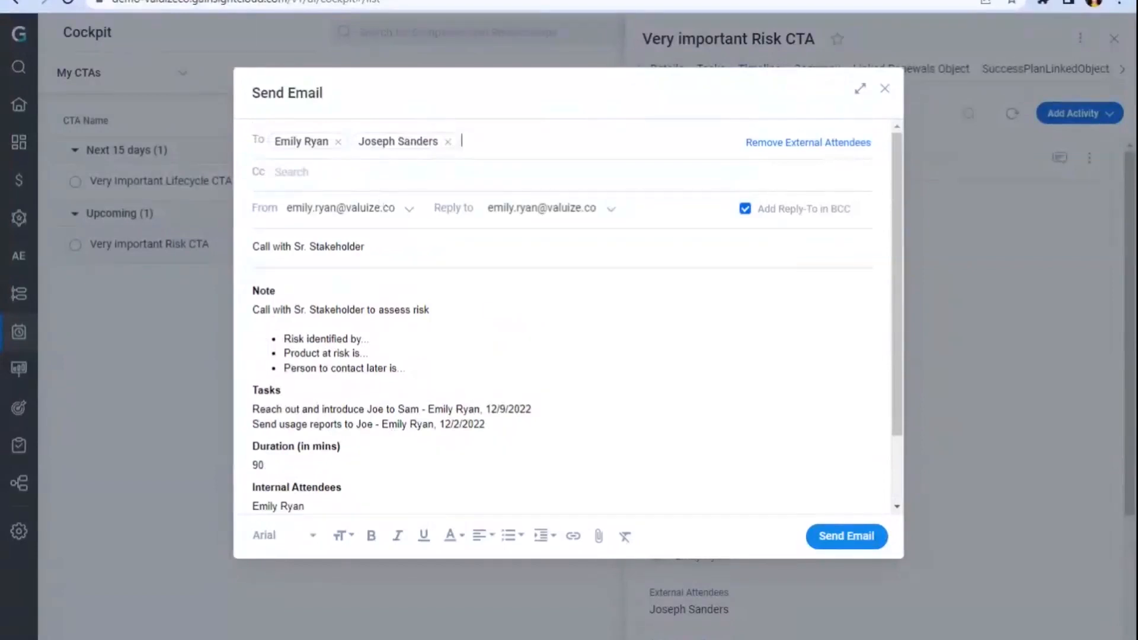
{"action": "left_click", "coordinate": [886, 89]}
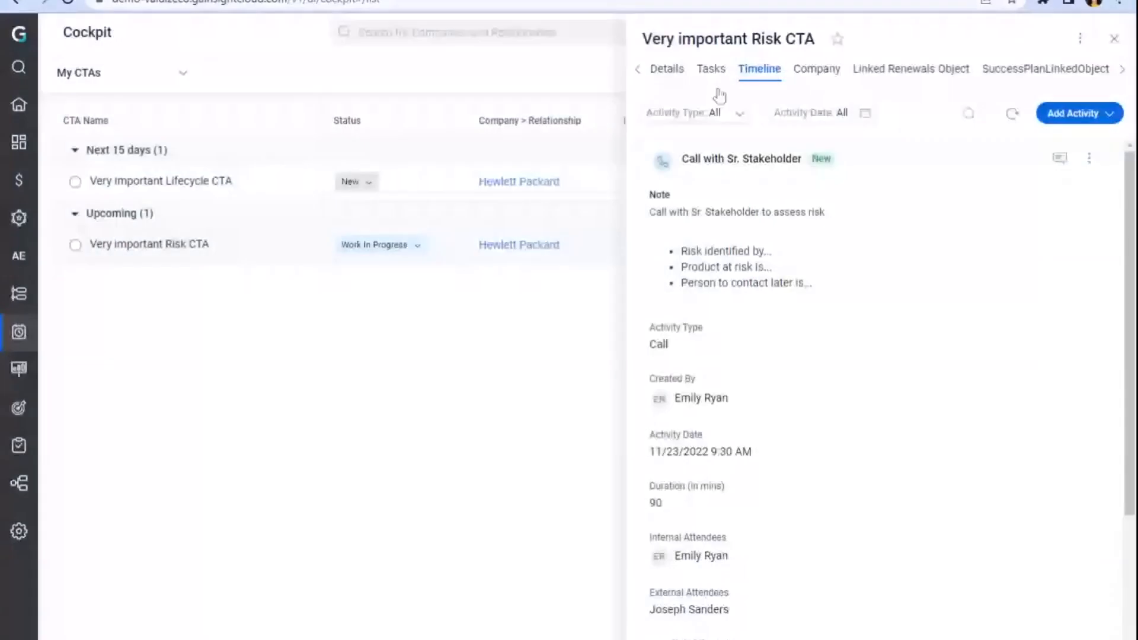
Step: Post a comment on the activity mentioning a colleague: I updated our record to reflect current risk, what else do you recommend at this point
{"action": "scroll", "coordinate": [891, 185], "scroll_direction": "down", "scroll_amount": 4}
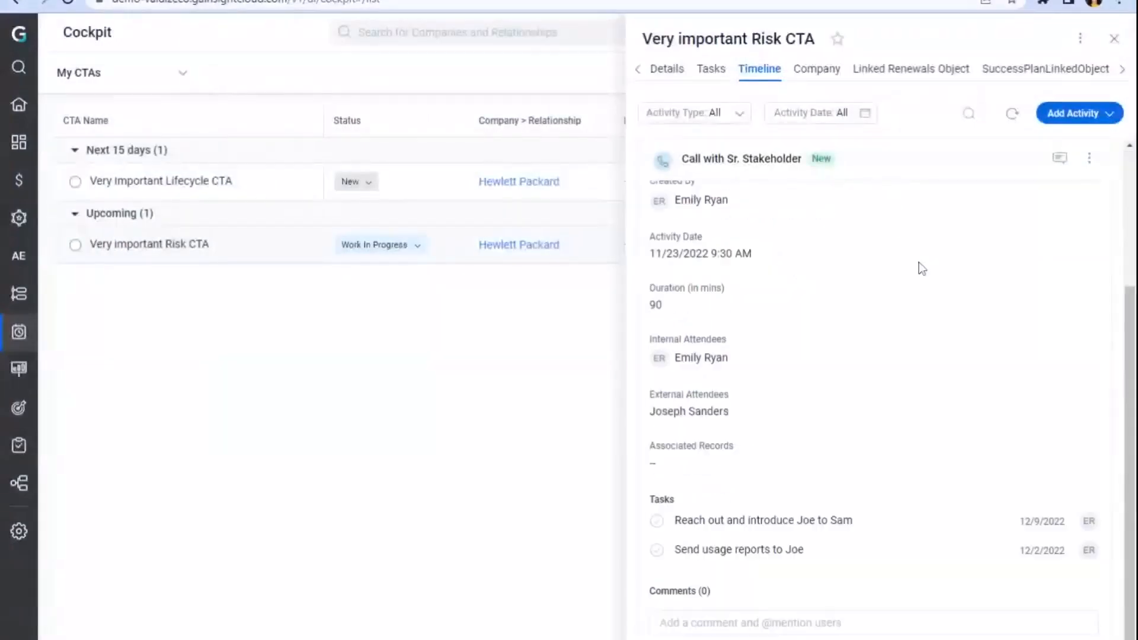
{"action": "left_click", "coordinate": [770, 610]}
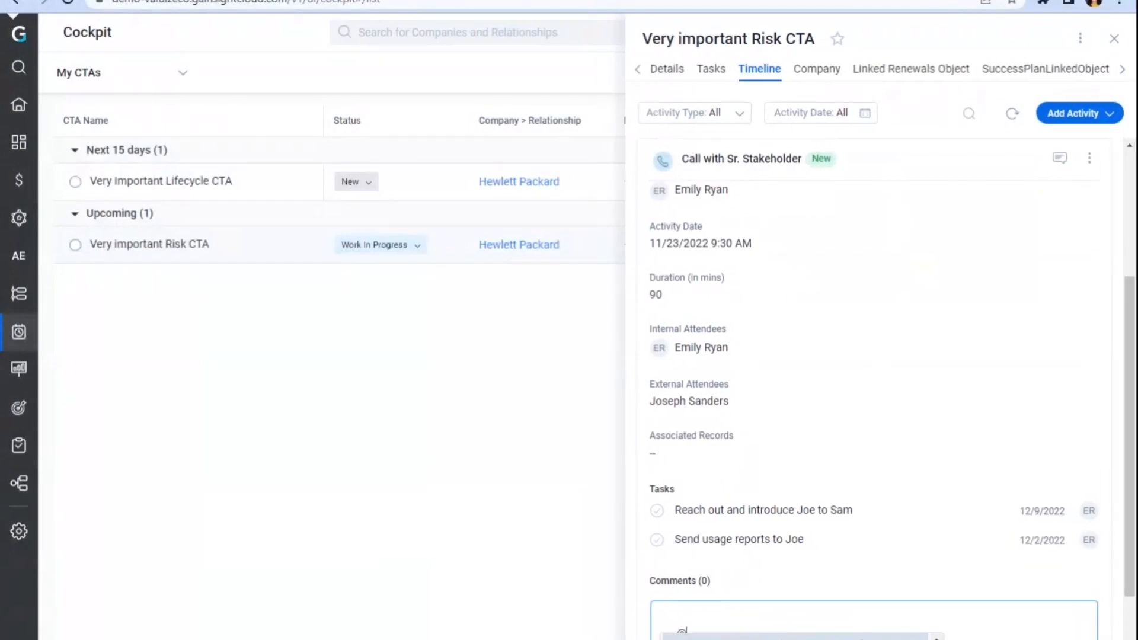
{"action": "left_click", "coordinate": [833, 638]}
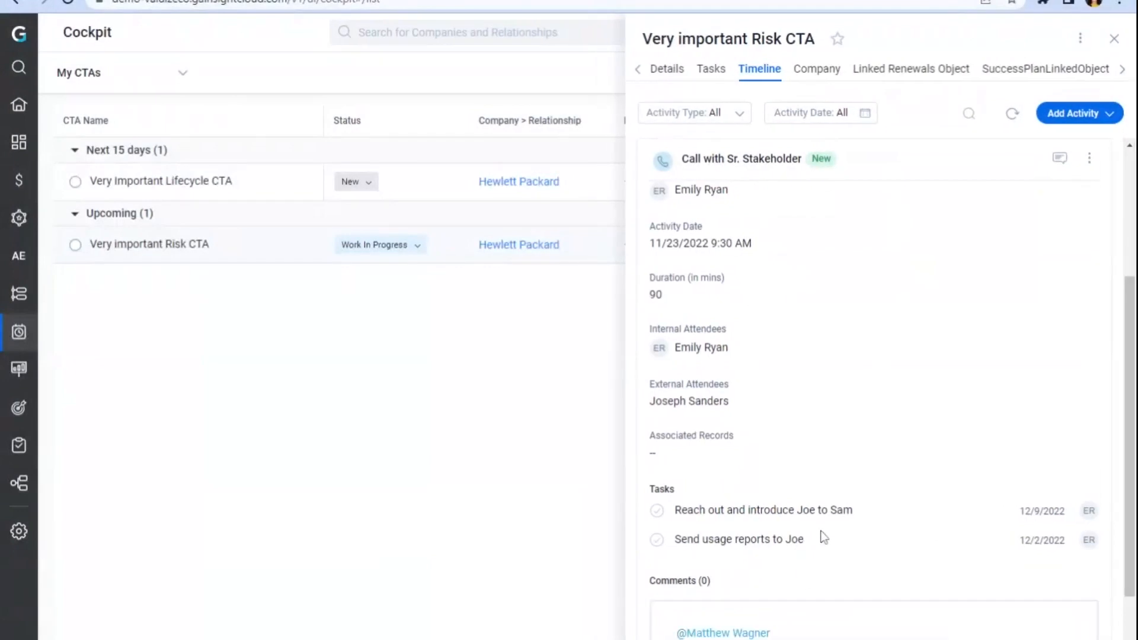
{"action": "type", "text": "I updated our record"}
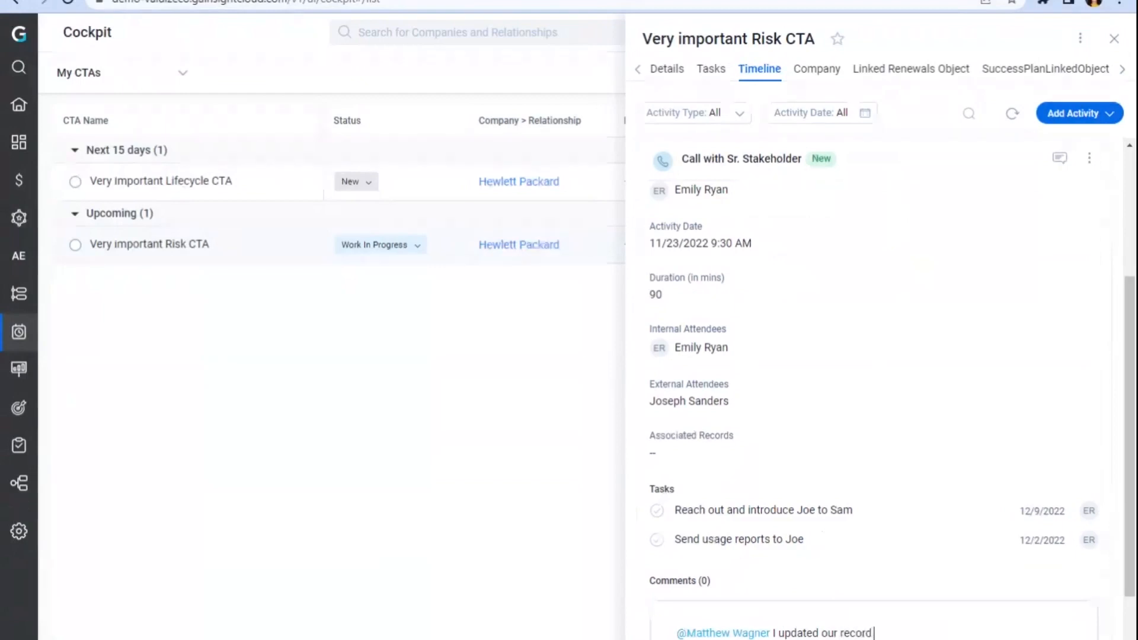
{"action": "type", "text": " to refle"}
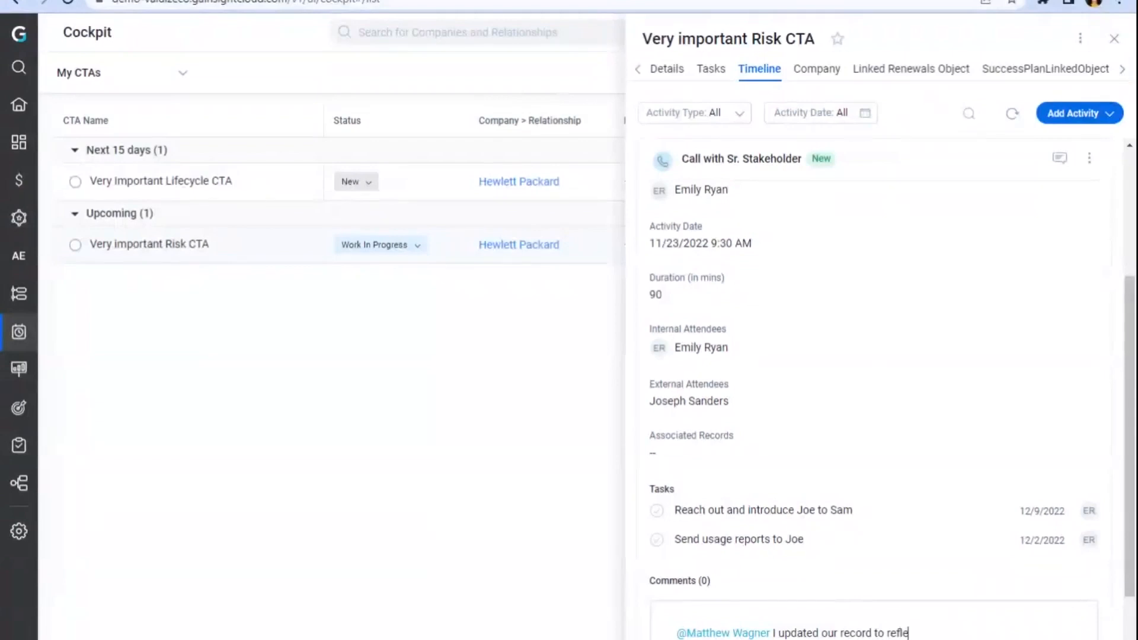
{"action": "type", "text": "ct curr"}
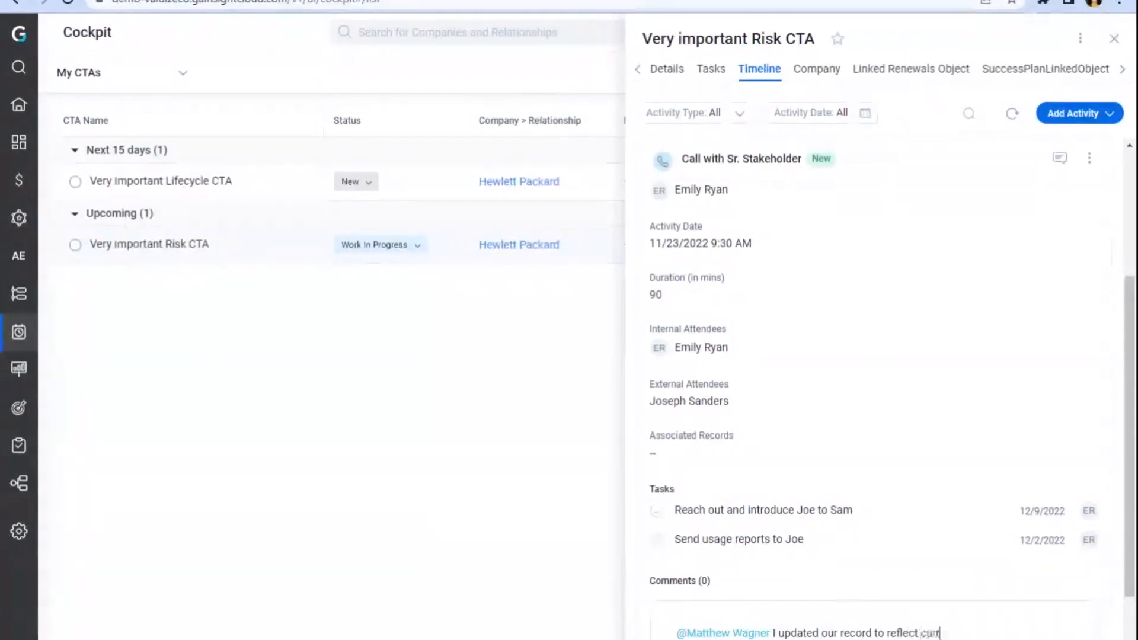
{"action": "type", "text": "ent risk, what e"}
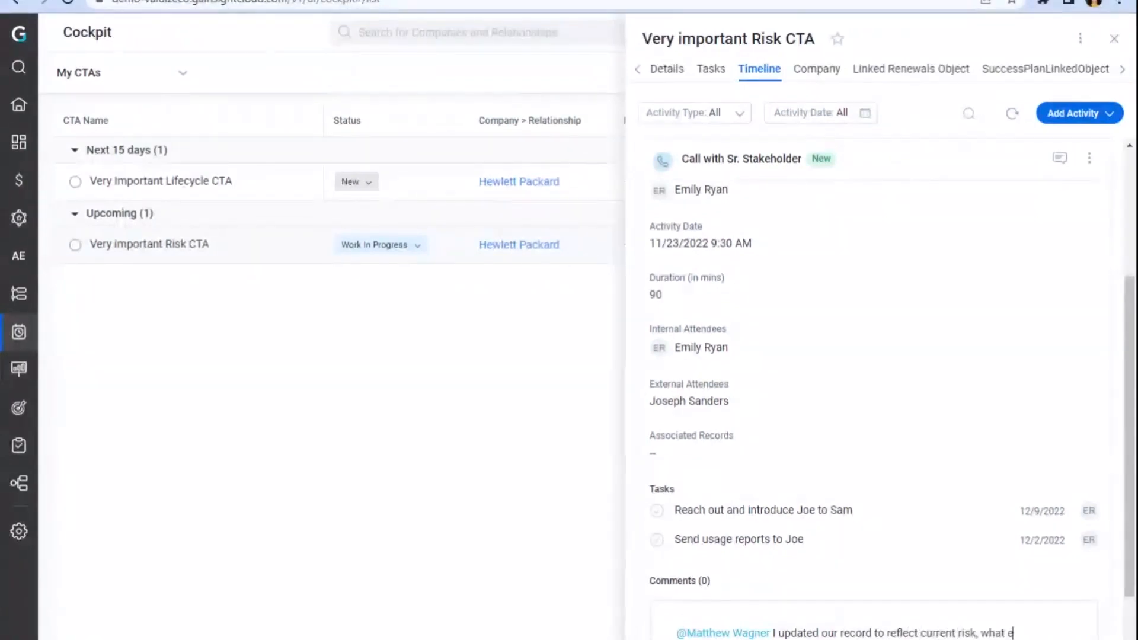
{"action": "type", "text": "lse do you recommend at this point"}
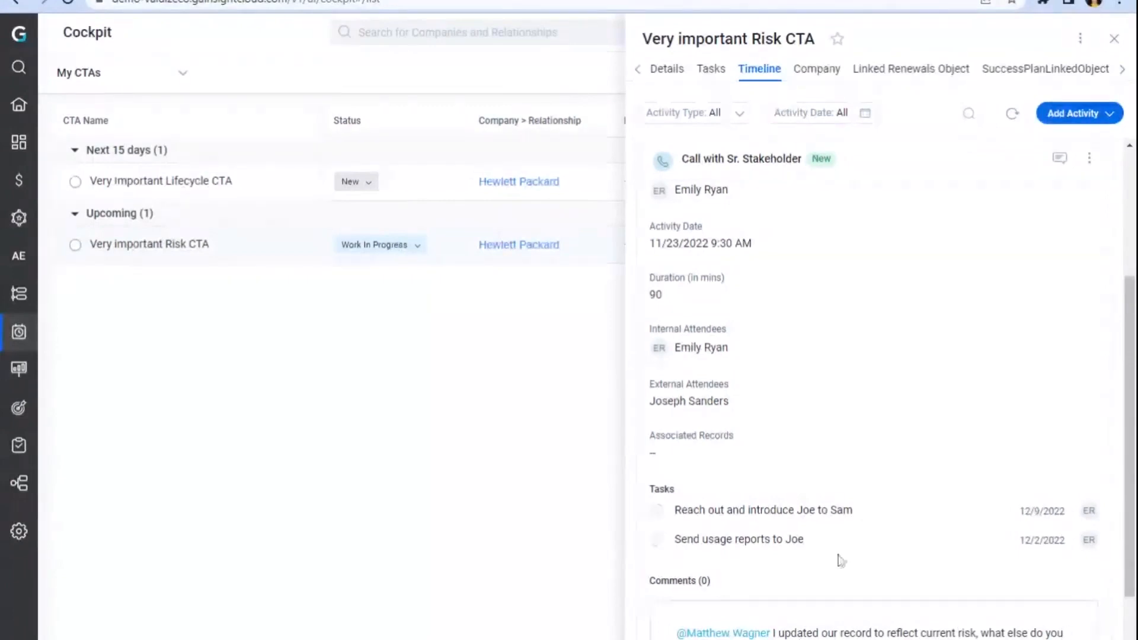
{"action": "scroll", "coordinate": [757, 542], "scroll_direction": "down", "scroll_amount": 2}
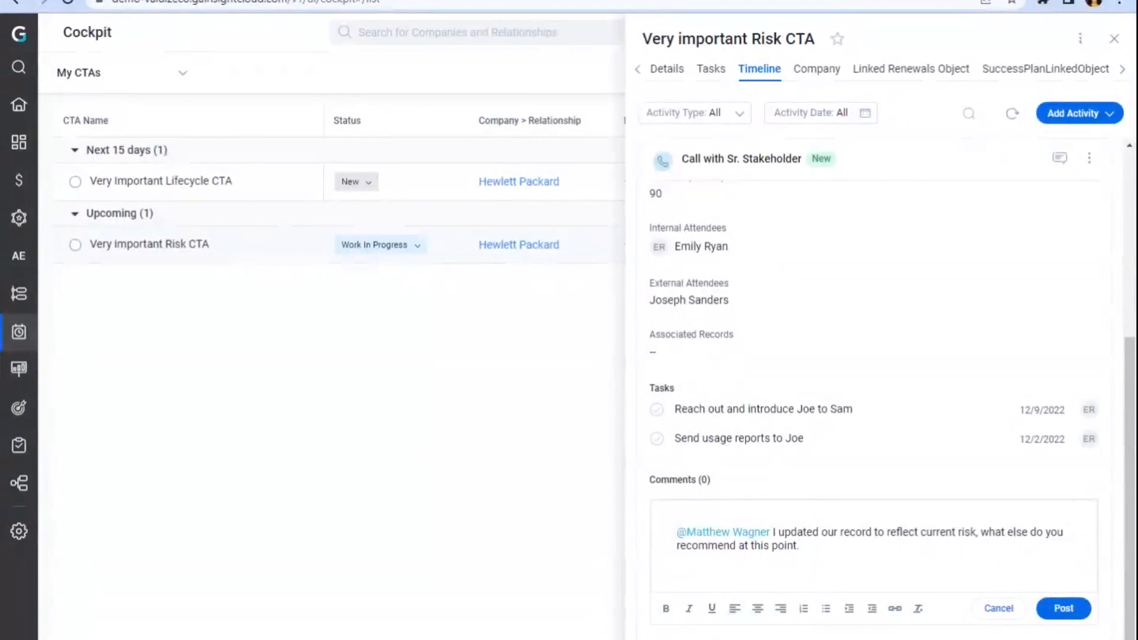
{"action": "left_click", "coordinate": [1063, 608]}
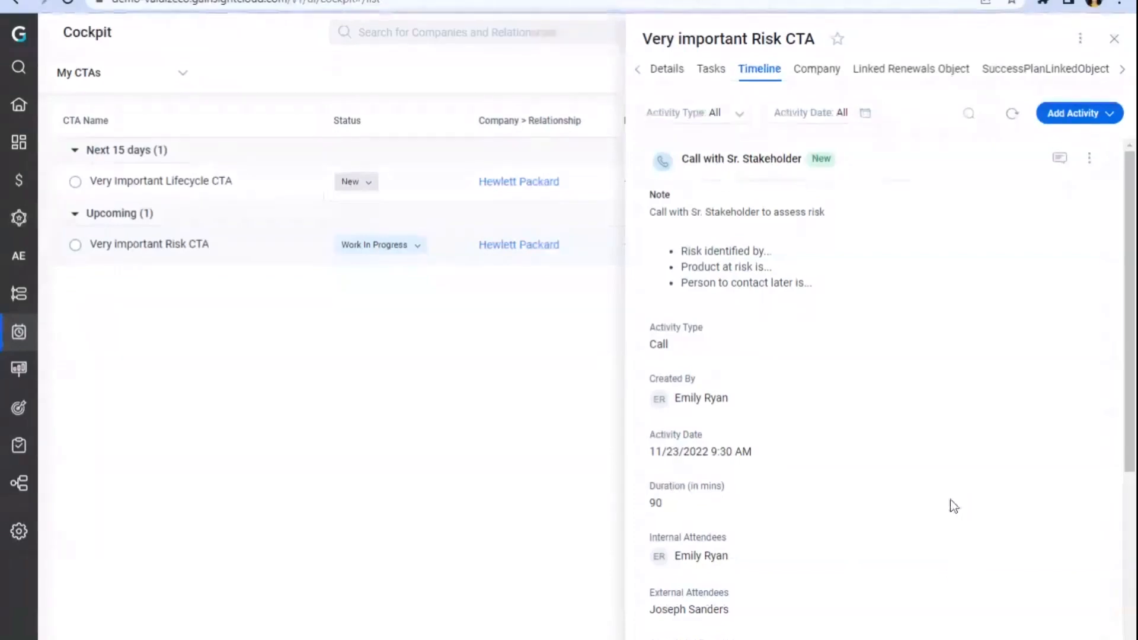
{"action": "left_click", "coordinate": [933, 160]}
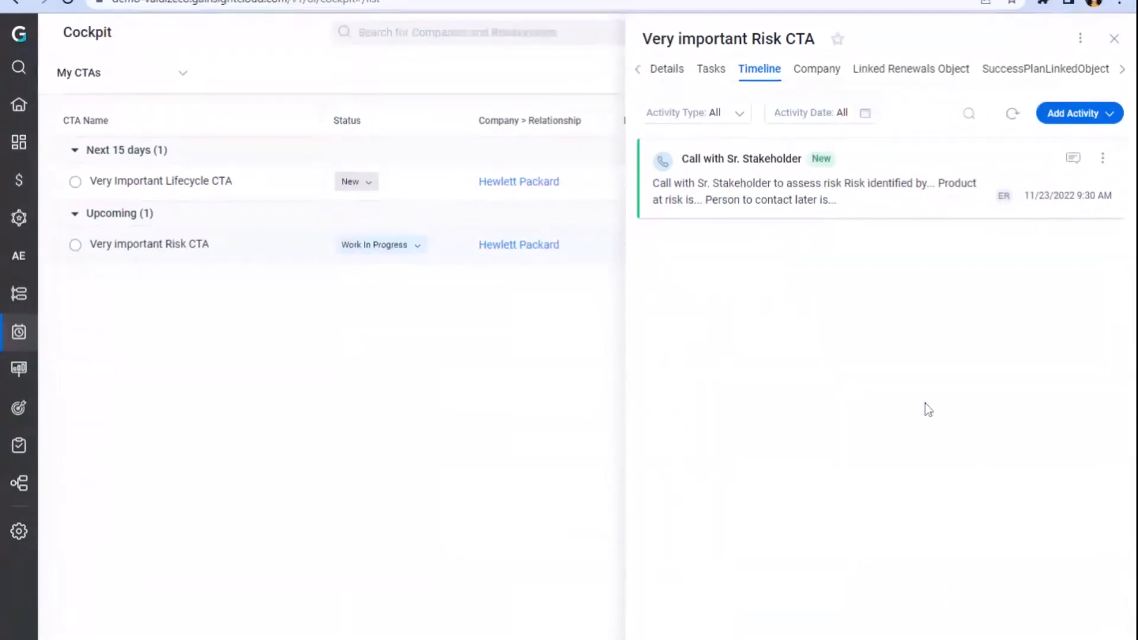
{"action": "left_click", "coordinate": [742, 189]}
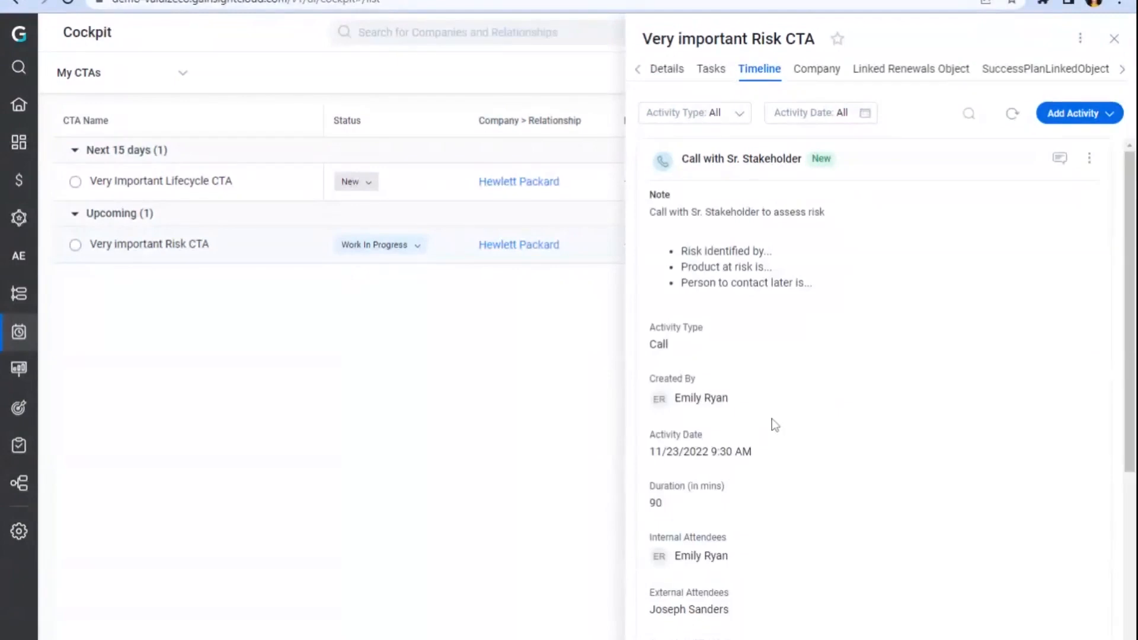
{"action": "left_click", "coordinate": [1090, 157]}
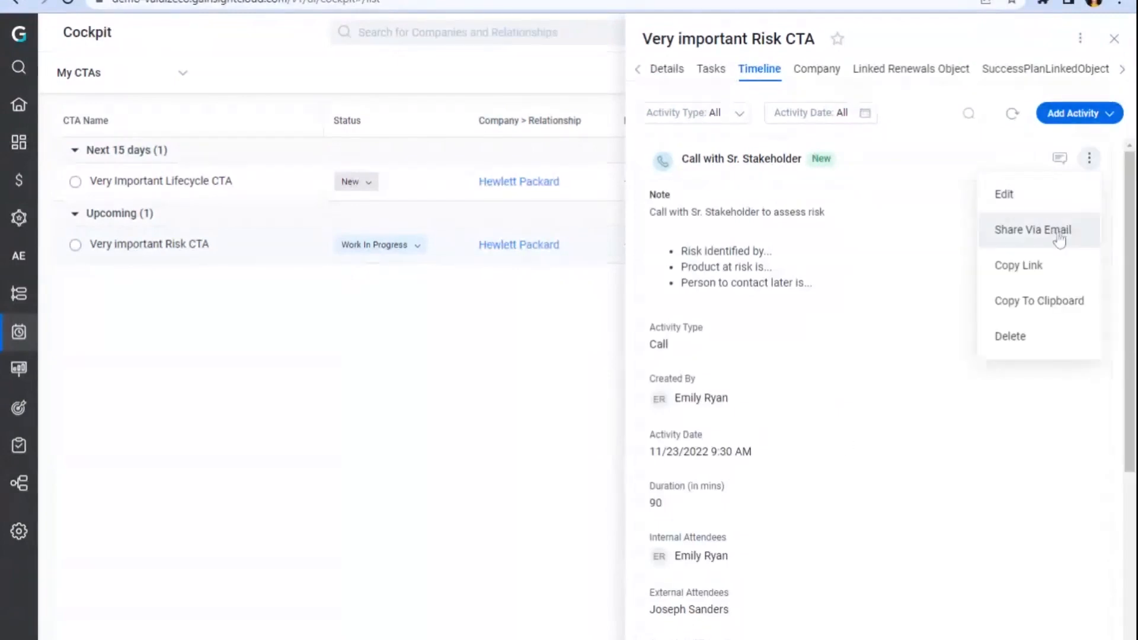
{"action": "left_click", "coordinate": [888, 283]}
{"action": "scroll", "coordinate": [723, 475], "scroll_direction": "down", "scroll_amount": 5}
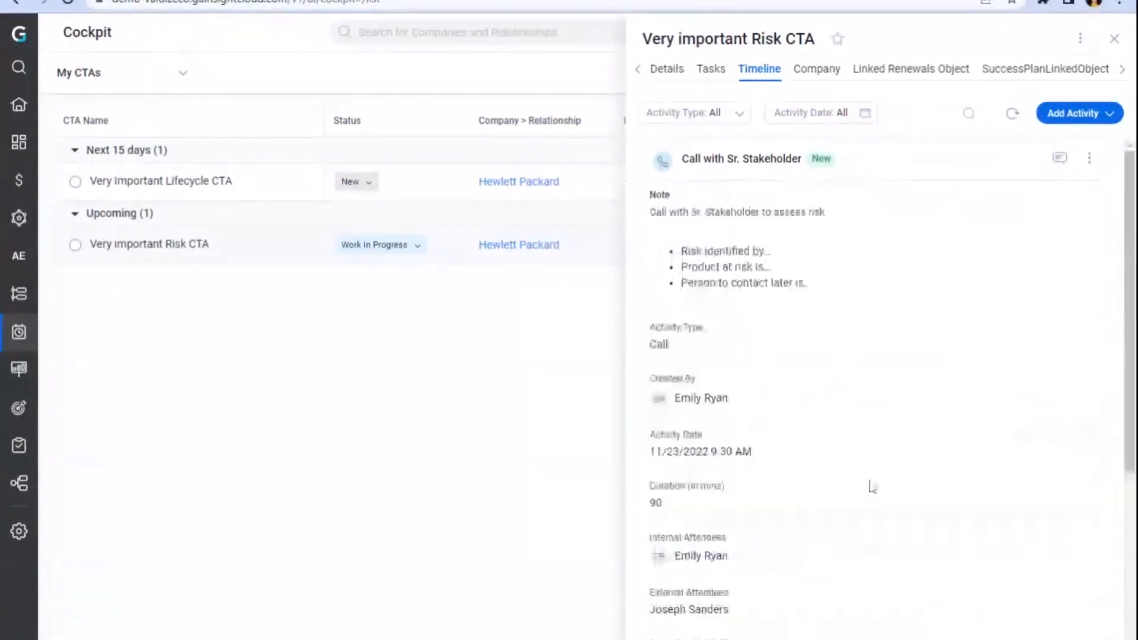
{"action": "left_click", "coordinate": [907, 159]}
Step: Mark the CTA tasks Call senior stakeholder, Send usage reports to Joe, and Check Adoption usage and analytics as complete
{"action": "left_click", "coordinate": [711, 69]}
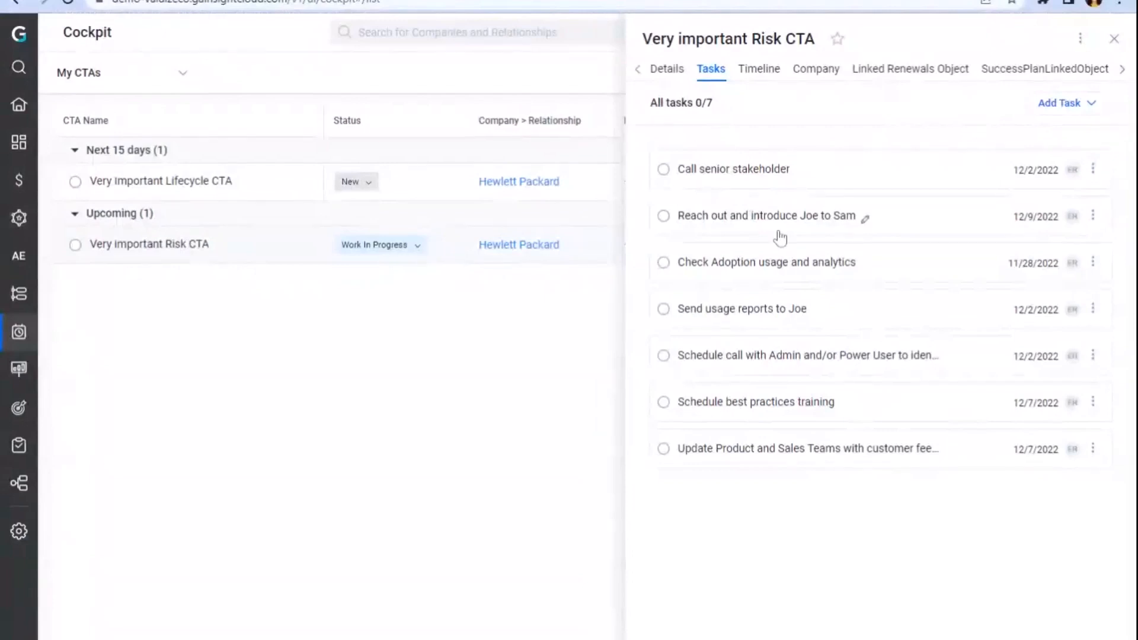
{"action": "left_click", "coordinate": [664, 169]}
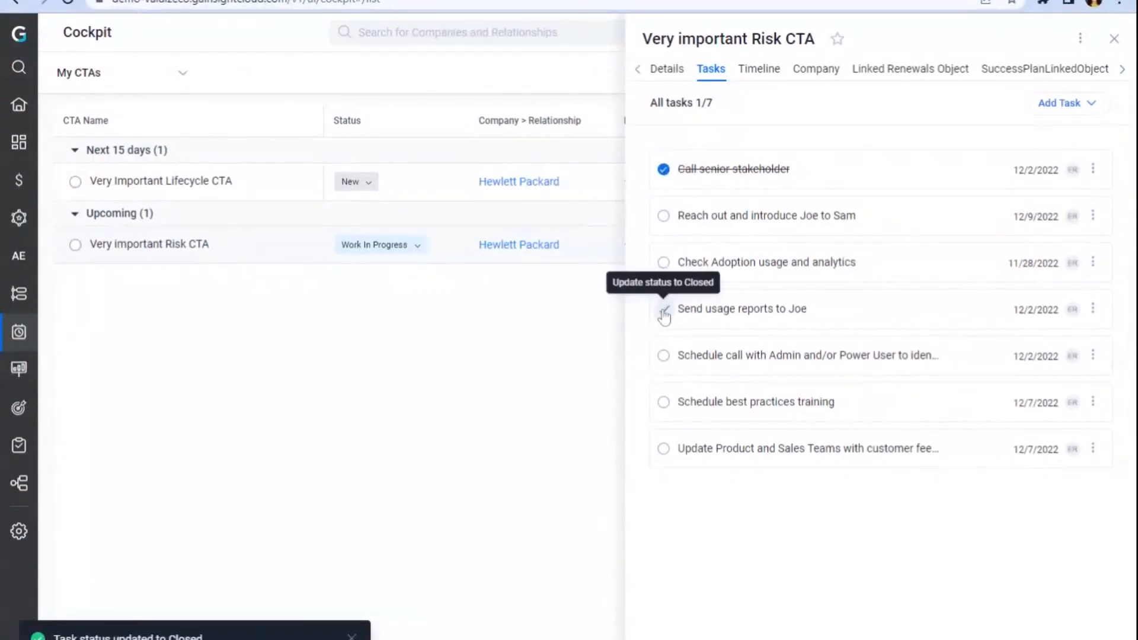
{"action": "left_click", "coordinate": [664, 309]}
{"action": "left_click", "coordinate": [664, 262]}
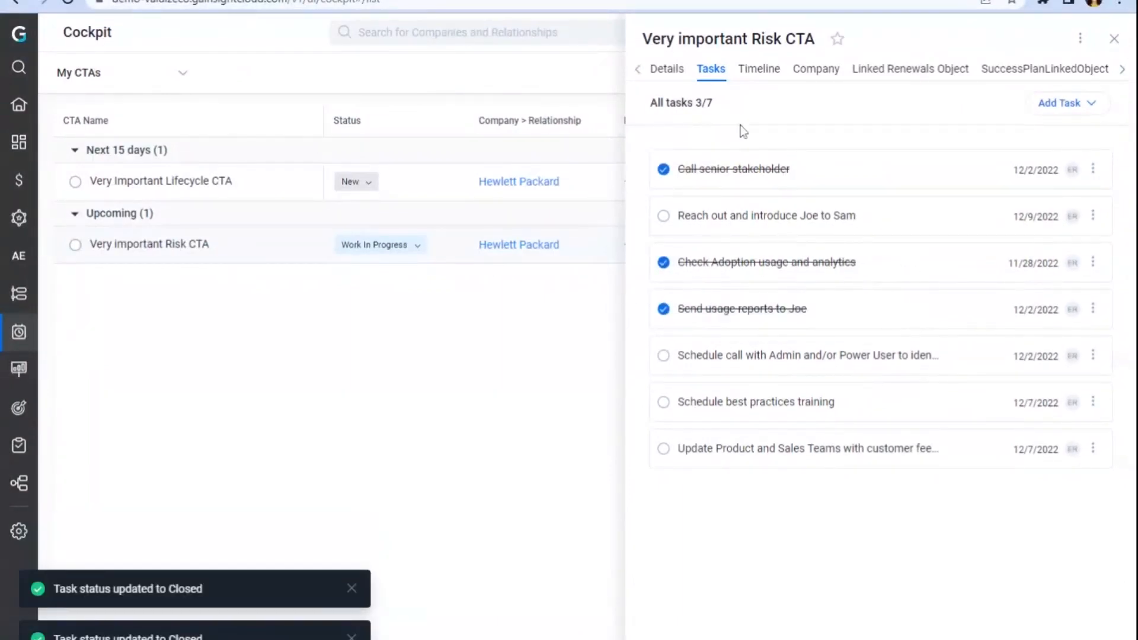
Step: Review the call activity's task statuses in the timeline and return to the CTA's task list
{"action": "left_click", "coordinate": [753, 79]}
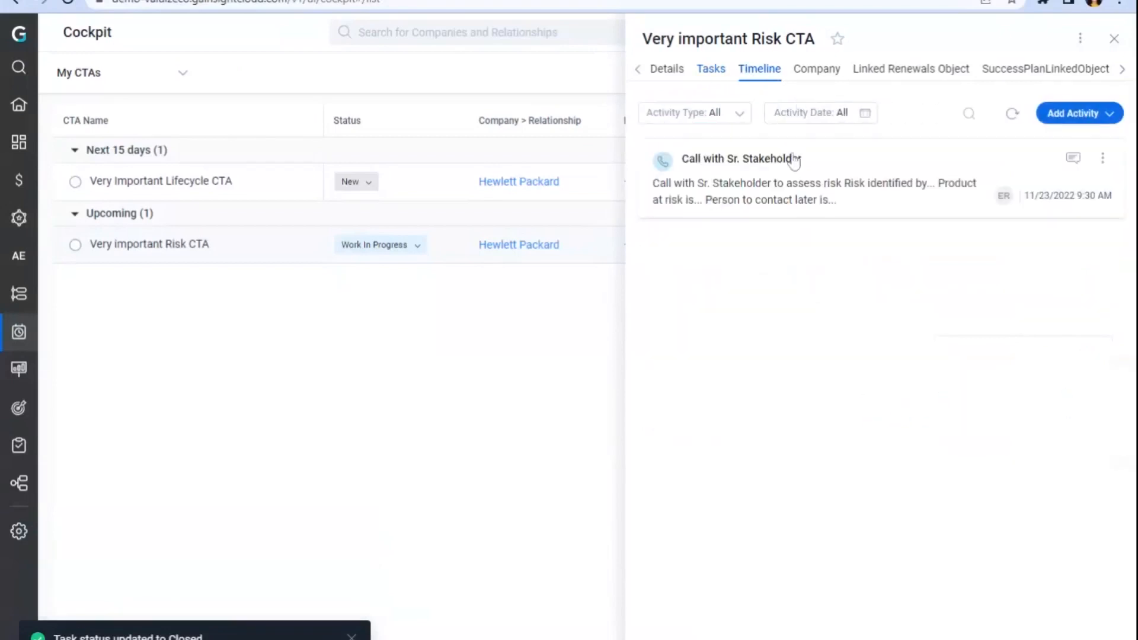
{"action": "scroll", "coordinate": [859, 246], "scroll_direction": "down", "scroll_amount": 4}
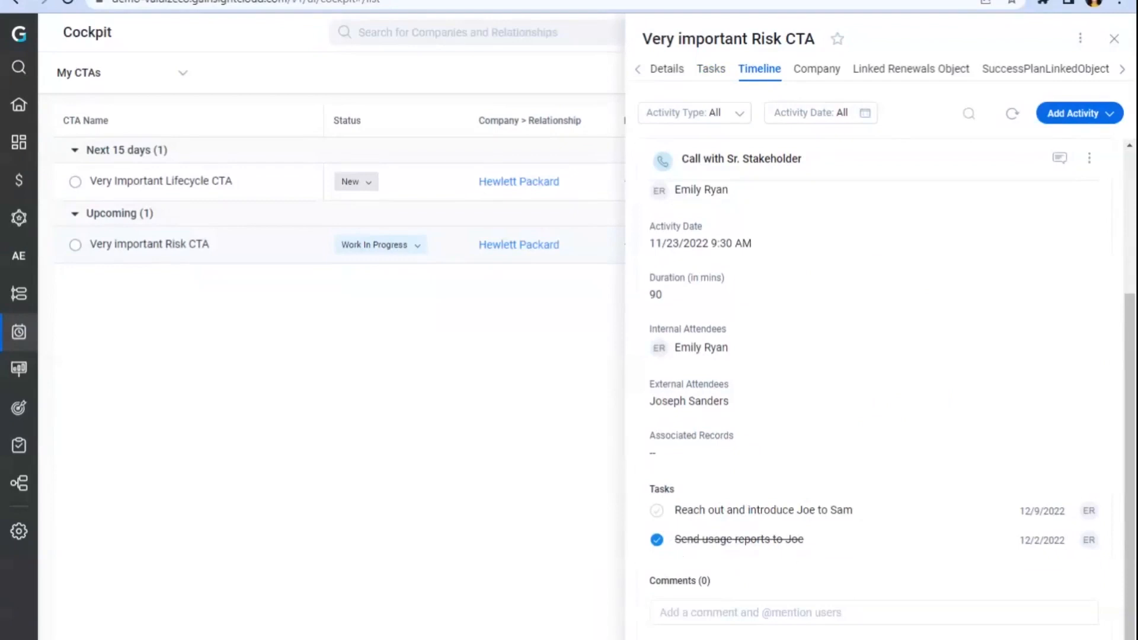
{"action": "left_click", "coordinate": [713, 77]}
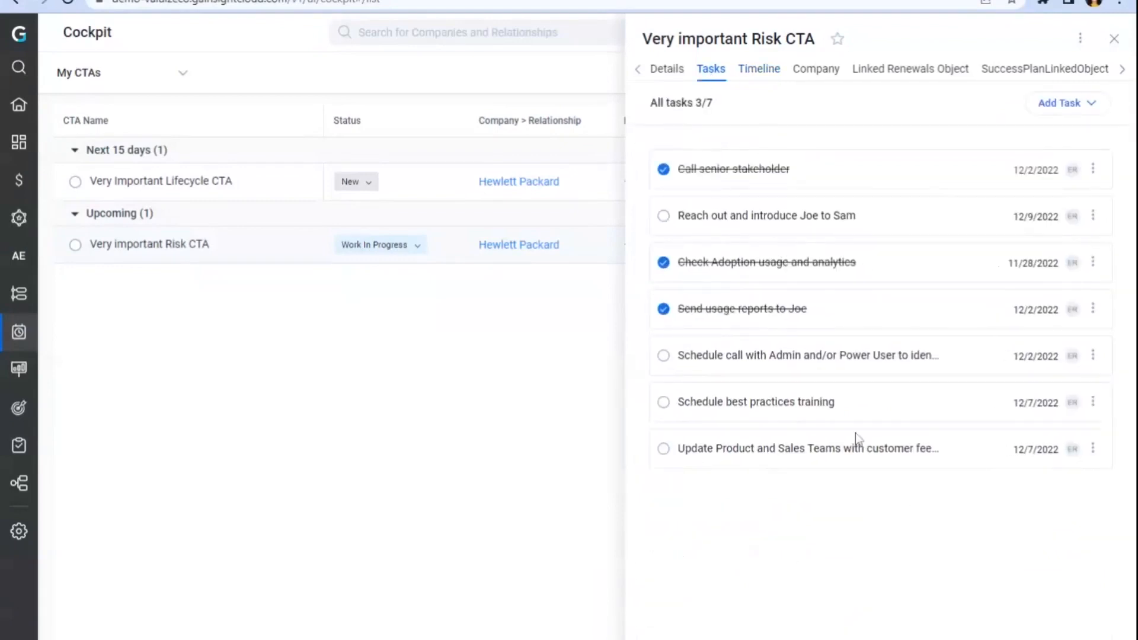
Step: Close the CTA panel and group the CTA list by company
{"action": "left_click", "coordinate": [1114, 39]}
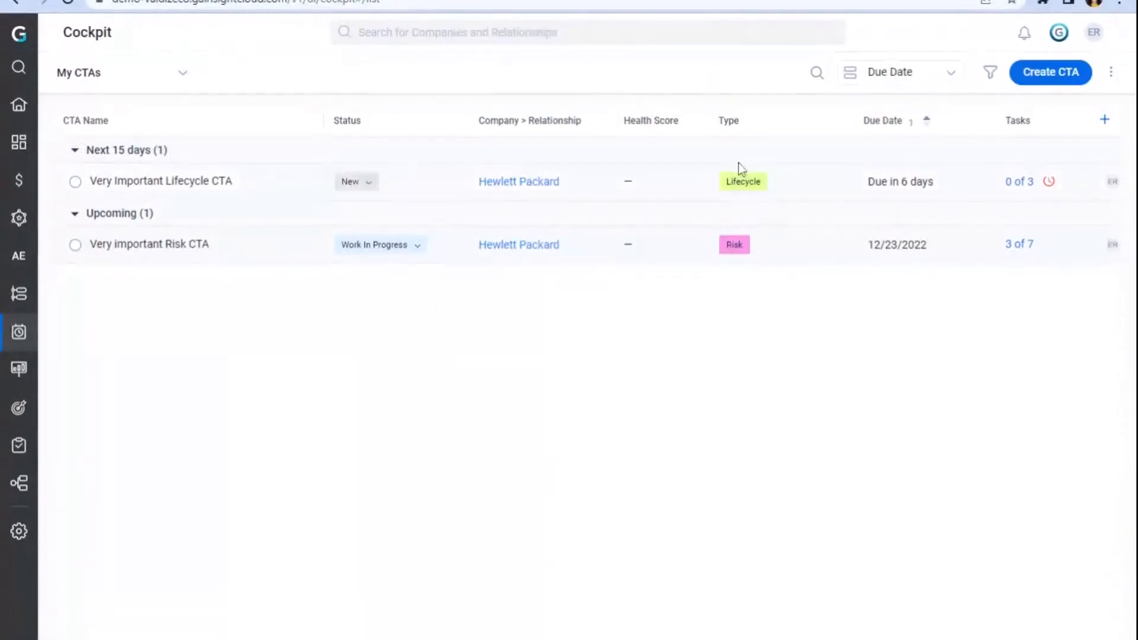
{"action": "left_click", "coordinate": [950, 82]}
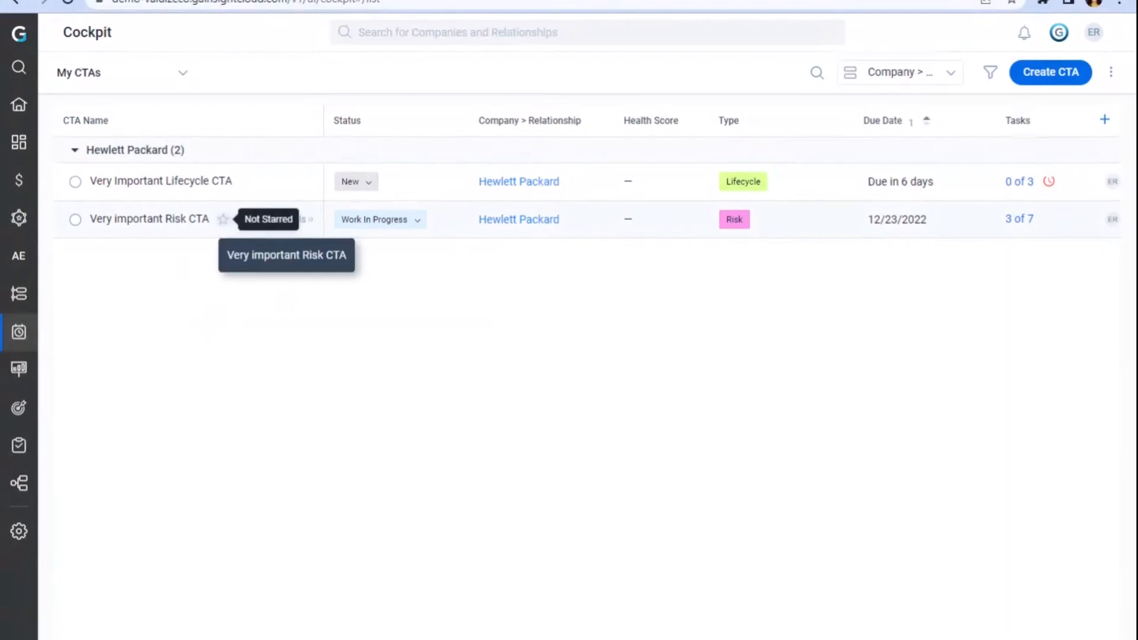
Step: Star the Very important Risk CTA, then open it and view its task list
{"action": "left_click", "coordinate": [222, 219]}
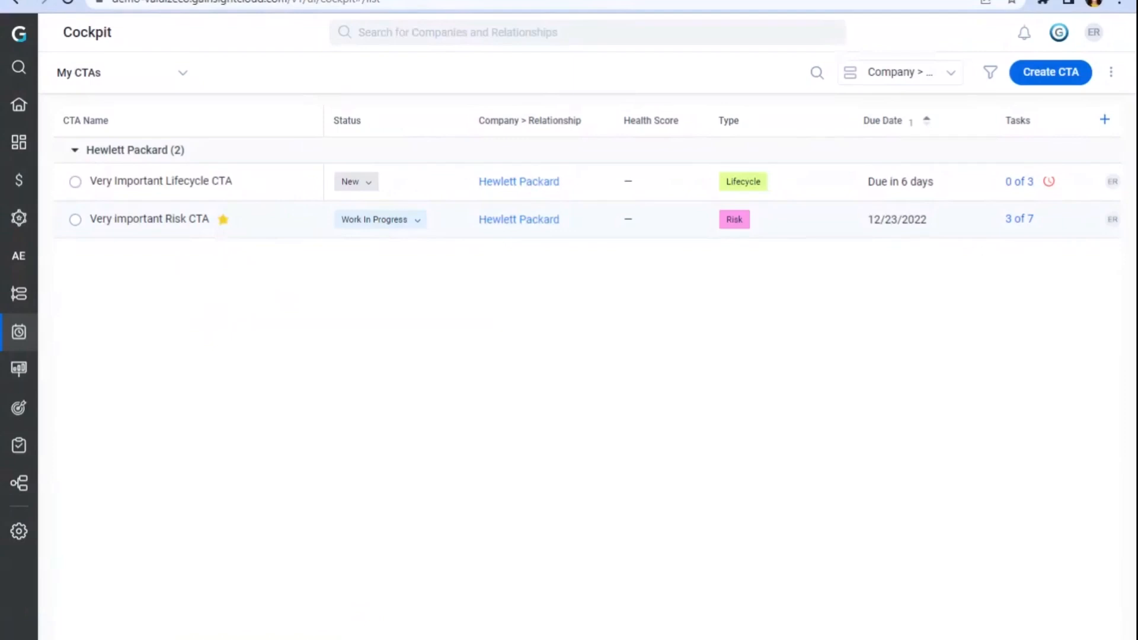
{"action": "left_click", "coordinate": [150, 219]}
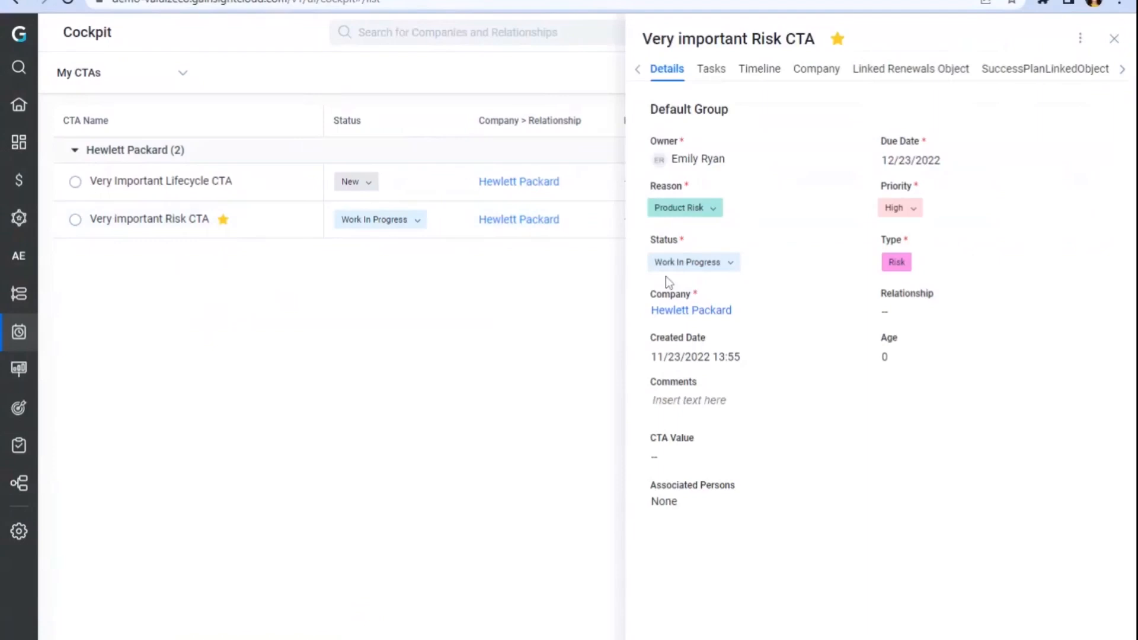
{"action": "left_click", "coordinate": [711, 70]}
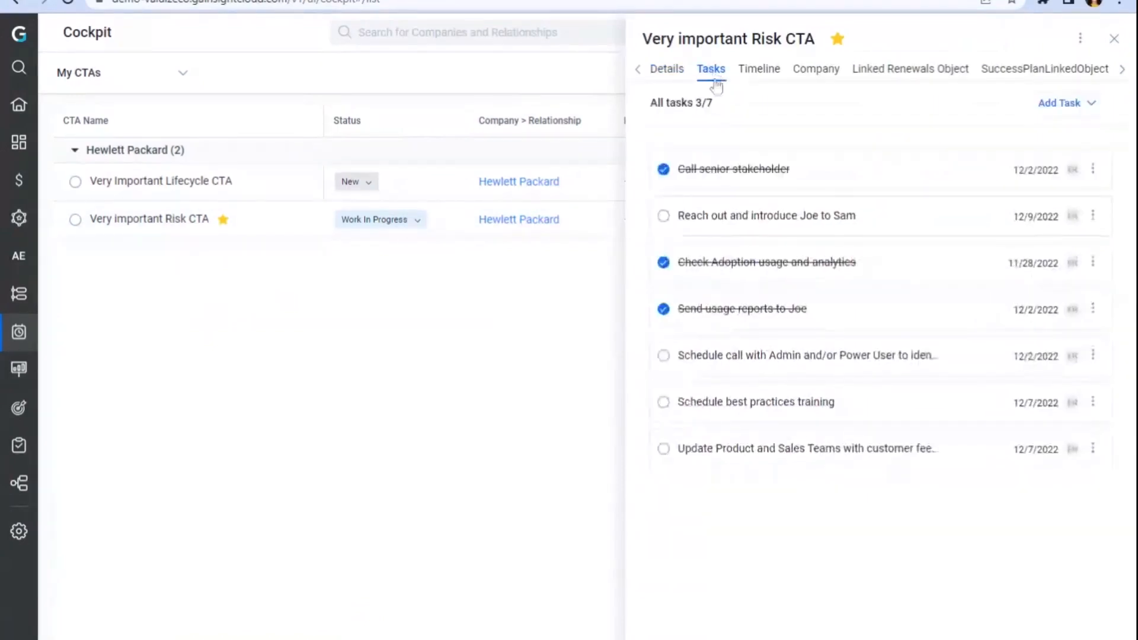
Step: Examine the Call with Sr. Stakeholder activity in the CTA's timeline, including its options, tasks and comments
{"action": "left_click", "coordinate": [764, 72]}
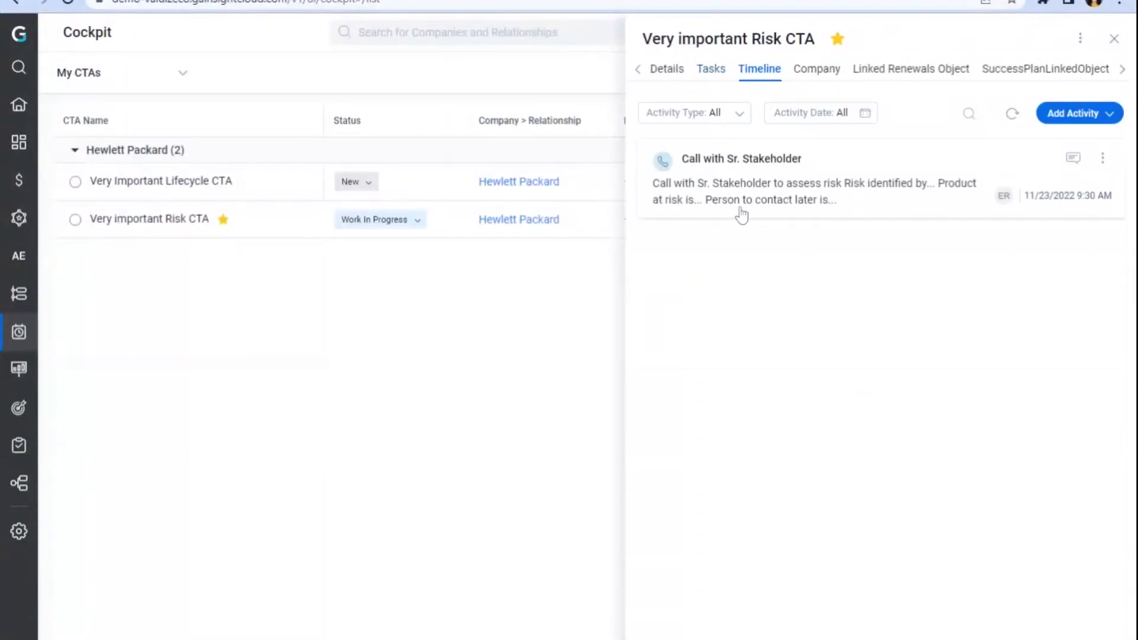
{"action": "left_click", "coordinate": [741, 215]}
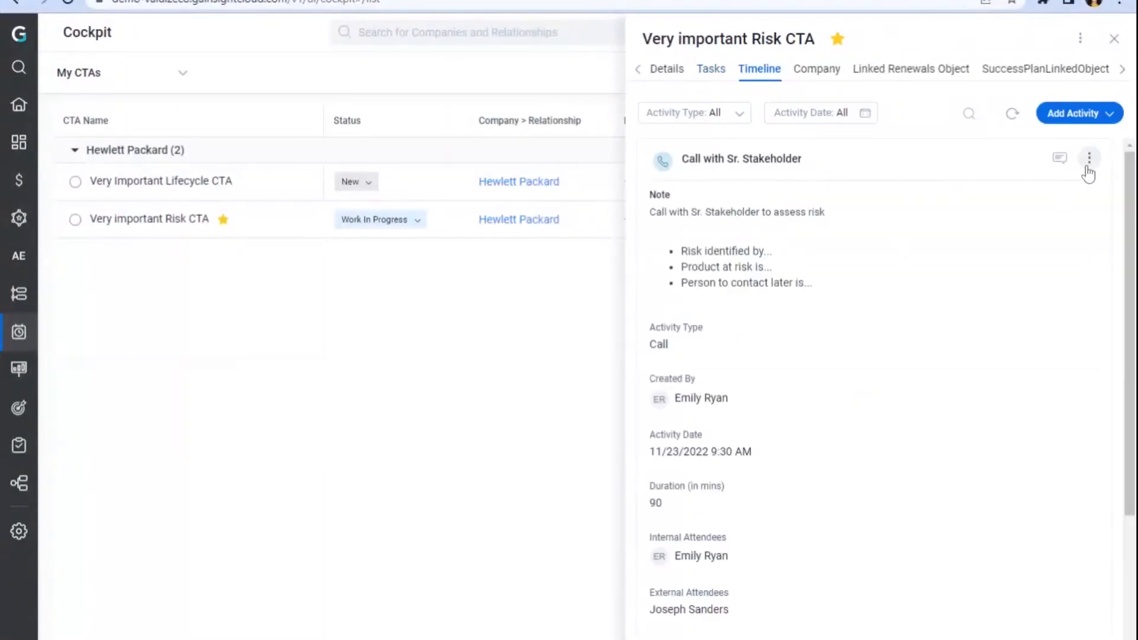
{"action": "left_click", "coordinate": [1089, 160]}
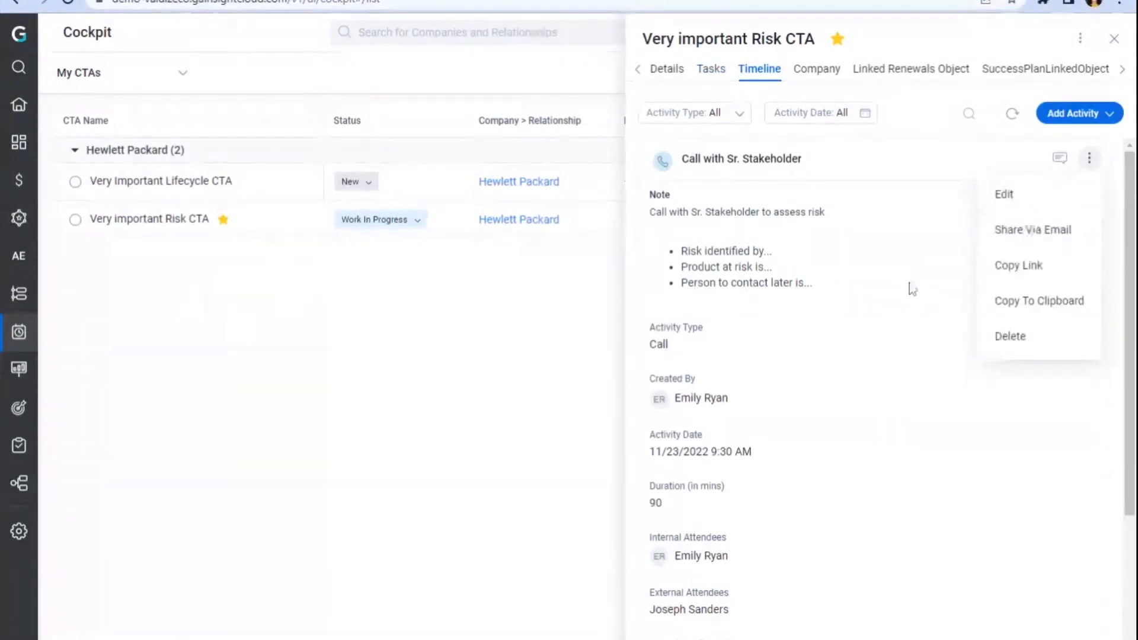
{"action": "scroll", "coordinate": [907, 286], "scroll_direction": "down", "scroll_amount": 4}
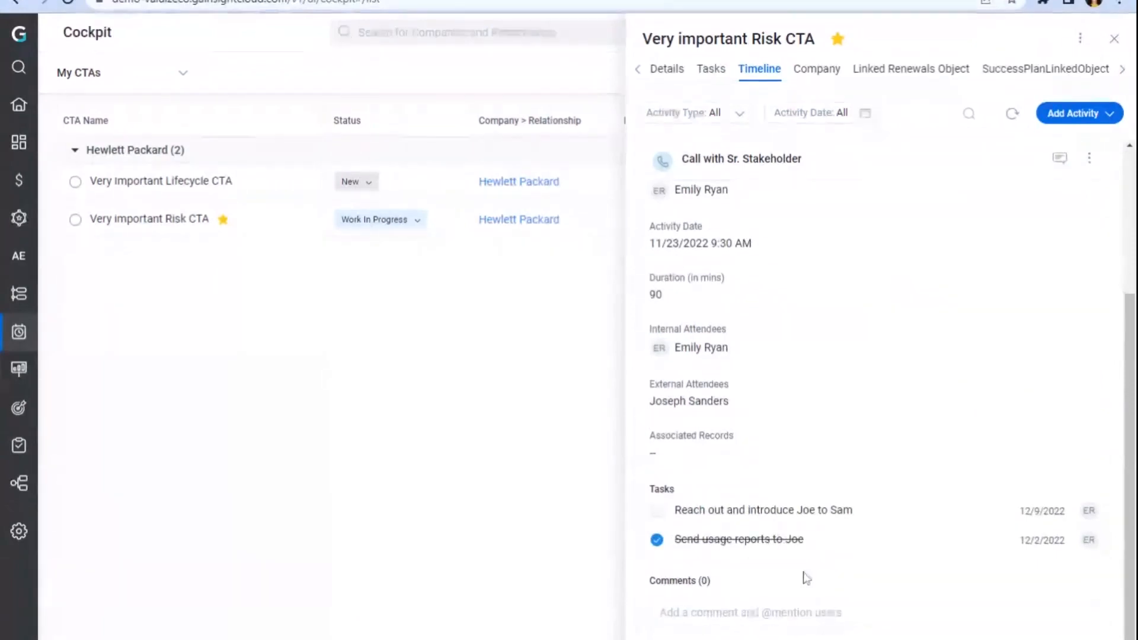
{"action": "left_click", "coordinate": [771, 614]}
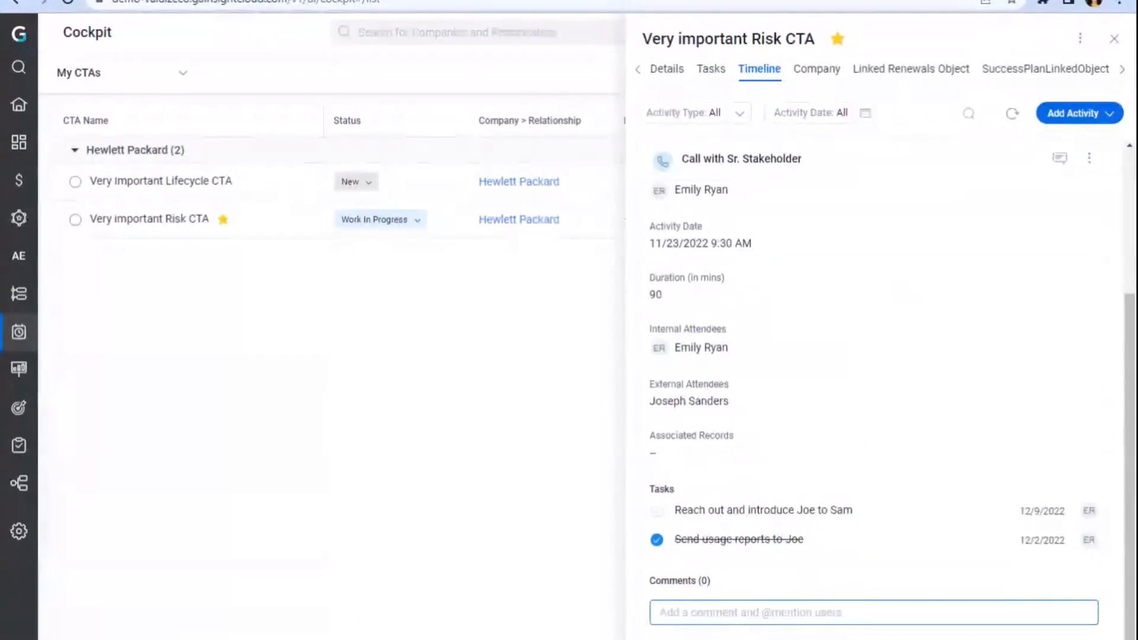
{"action": "scroll", "coordinate": [851, 355], "scroll_direction": "up", "scroll_amount": 3}
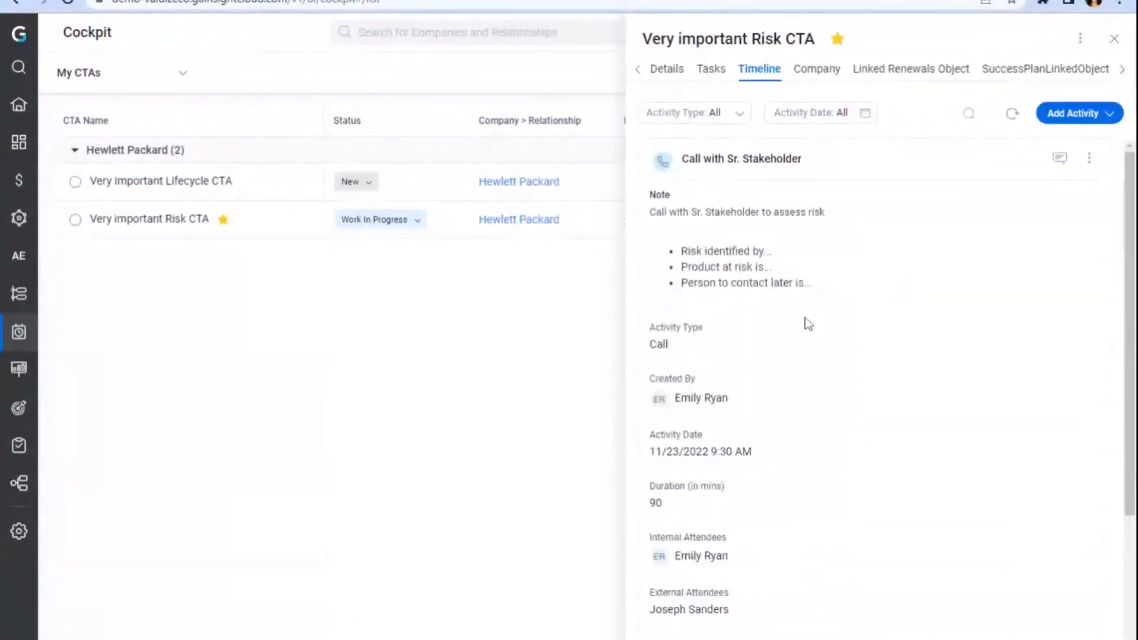